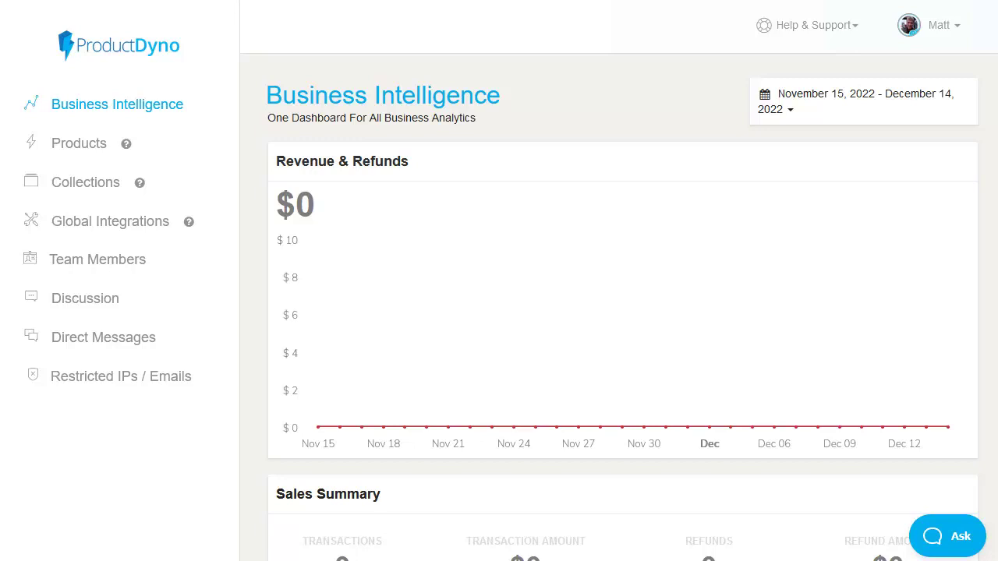
- Create a new Video Course product named 'MAT1 Simple Funnel Systems' from the Products list
{"action": "scroll", "coordinate": [622, 306], "scroll_direction": "down", "scroll_amount": 4}
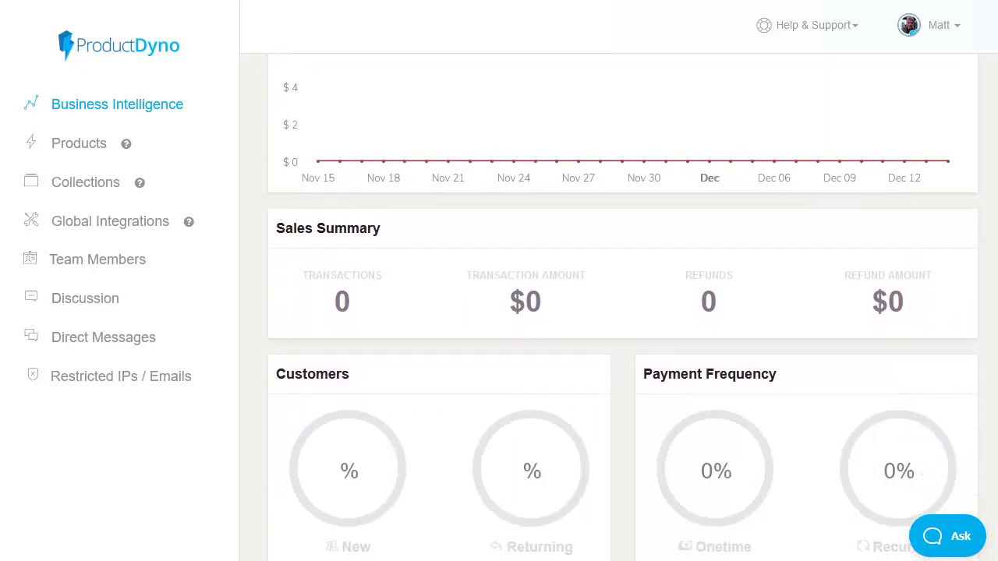
{"action": "left_click", "coordinate": [81, 145]}
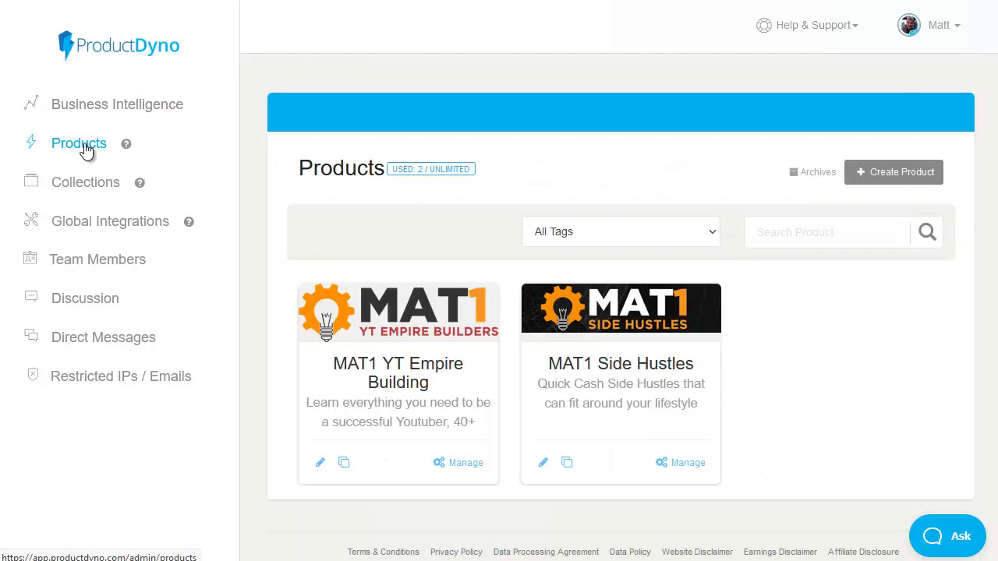
{"action": "left_click", "coordinate": [905, 173]}
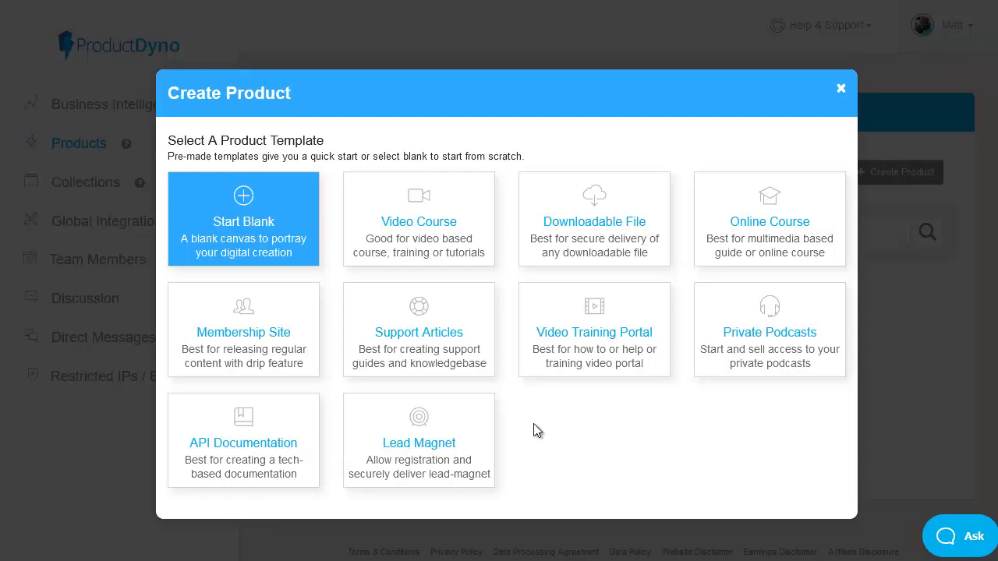
{"action": "left_click", "coordinate": [432, 237]}
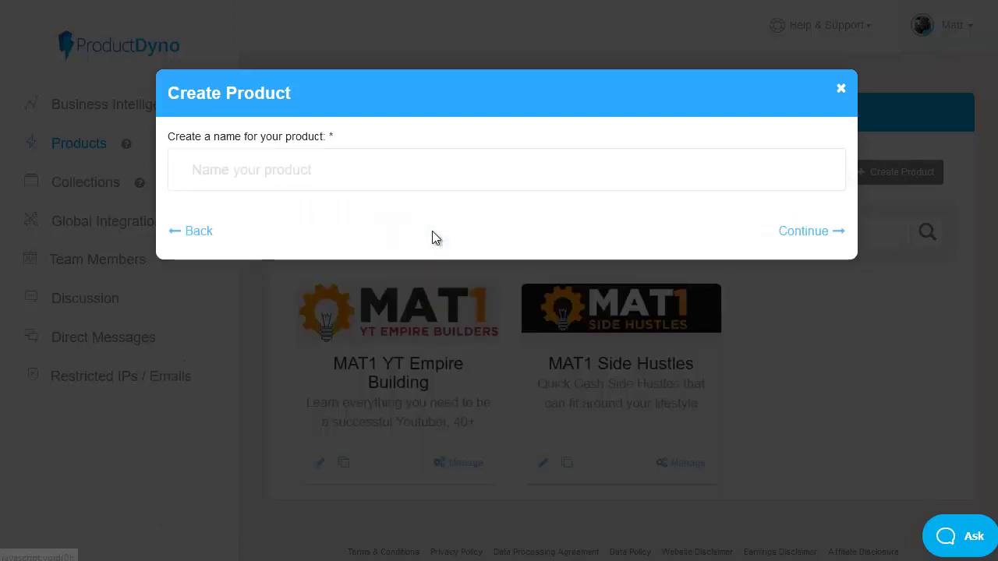
{"action": "left_click", "coordinate": [332, 166]}
{"action": "type", "text": "MAT1 Simple Funnel Systems"}
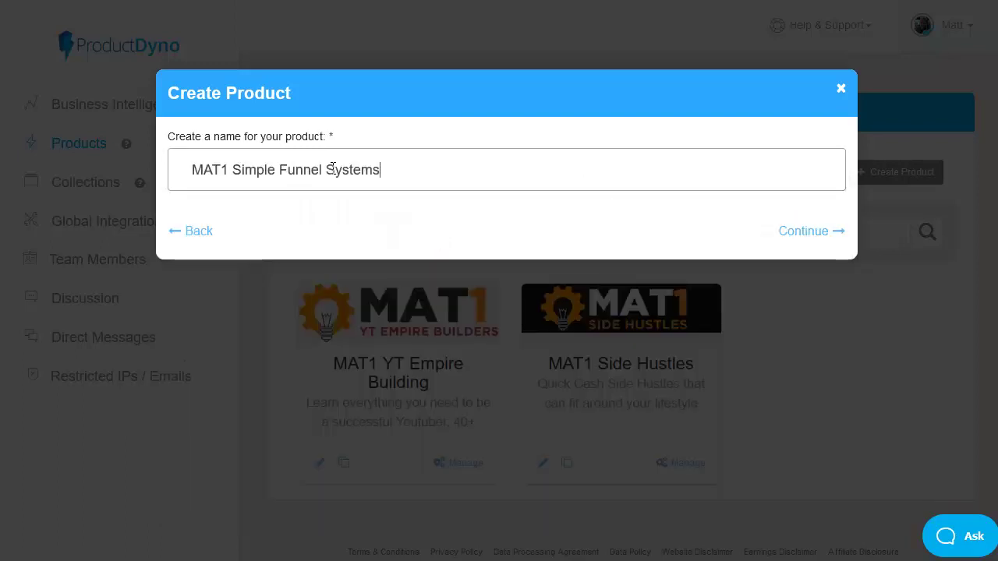
{"action": "left_click", "coordinate": [813, 236]}
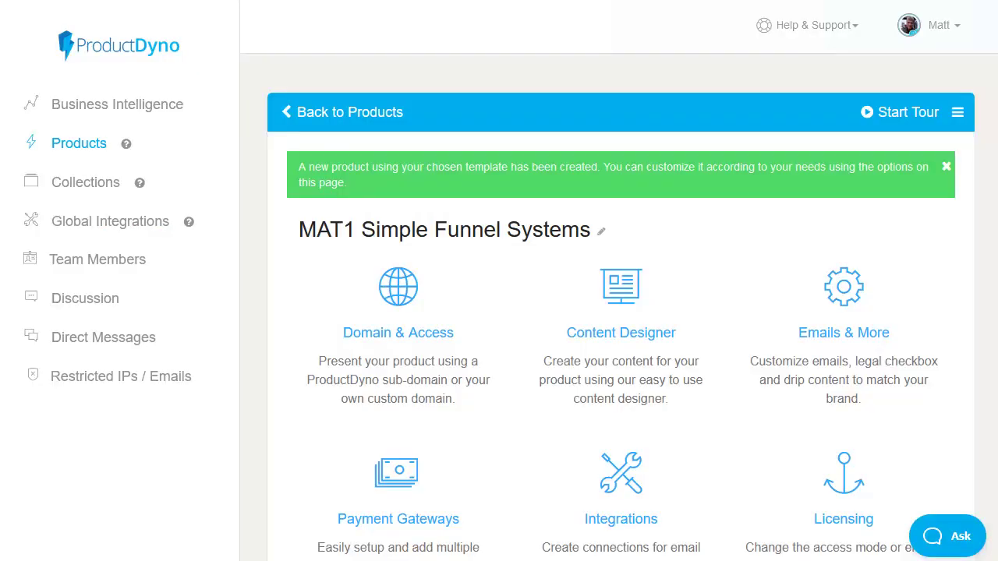
- Replace the generated sub-domain with mat1sfs in Domain & Access and save it
{"action": "left_click", "coordinate": [407, 340]}
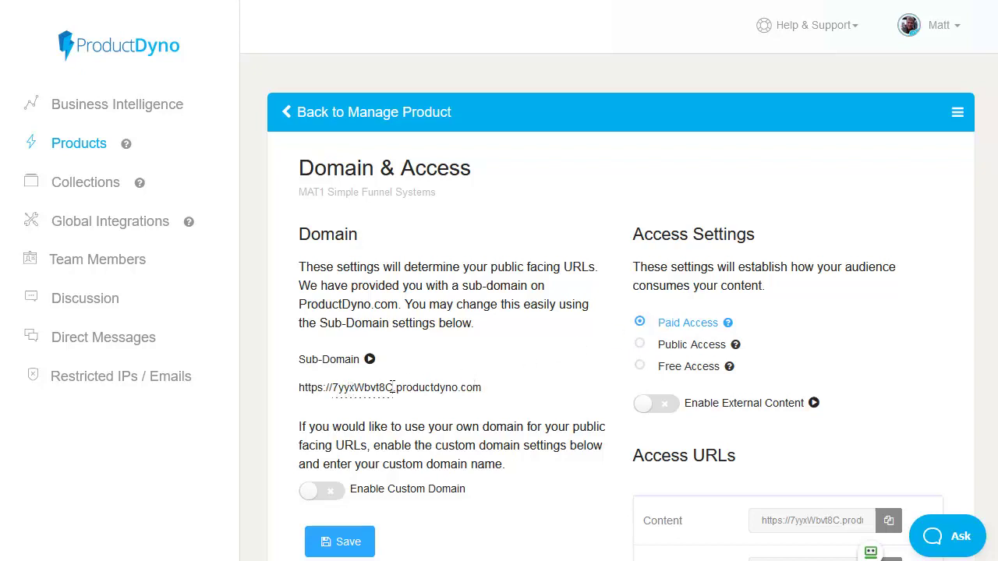
{"action": "left_click_drag", "start_coordinate": [393, 389], "coordinate": [332, 390]}
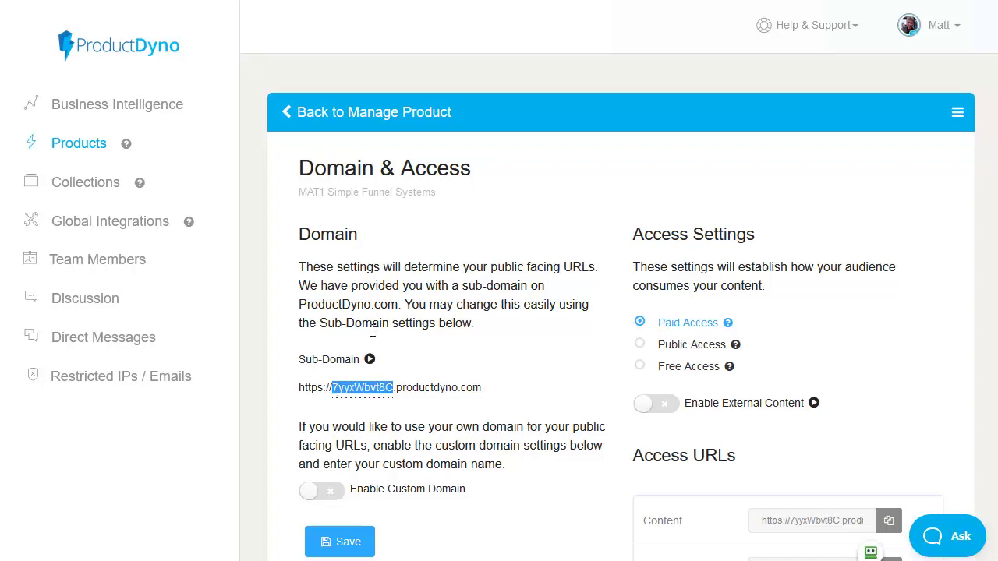
{"action": "type", "text": "mat1sfs"}
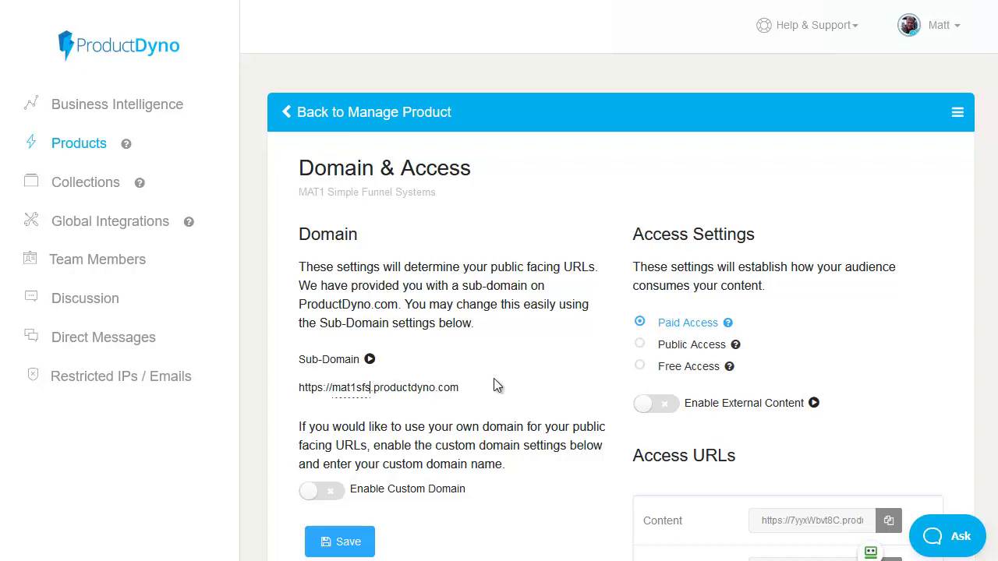
{"action": "scroll", "coordinate": [494, 385], "scroll_direction": "down", "scroll_amount": 1}
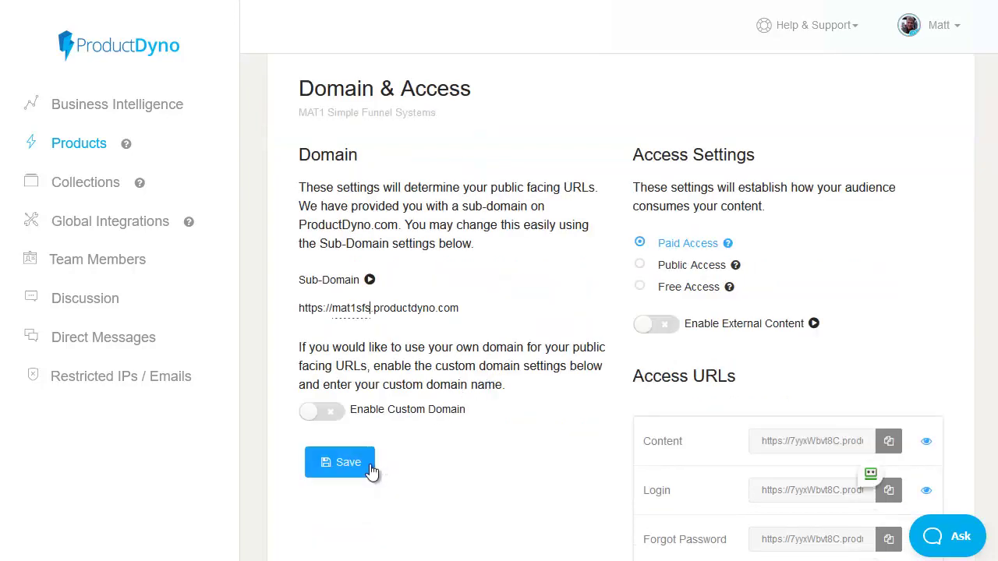
{"action": "left_click", "coordinate": [367, 471]}
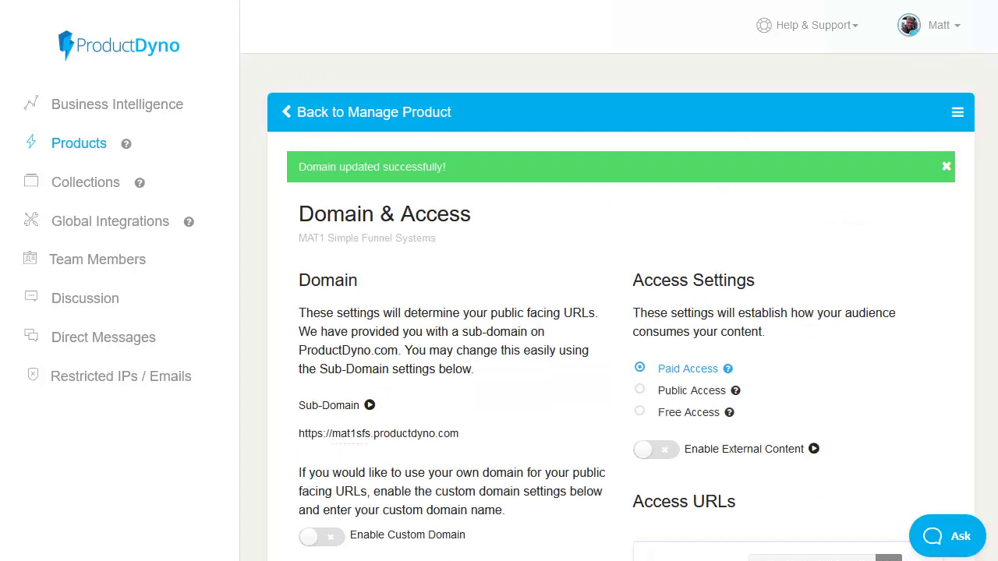
{"action": "scroll", "coordinate": [599, 215], "scroll_direction": "down", "scroll_amount": 3}
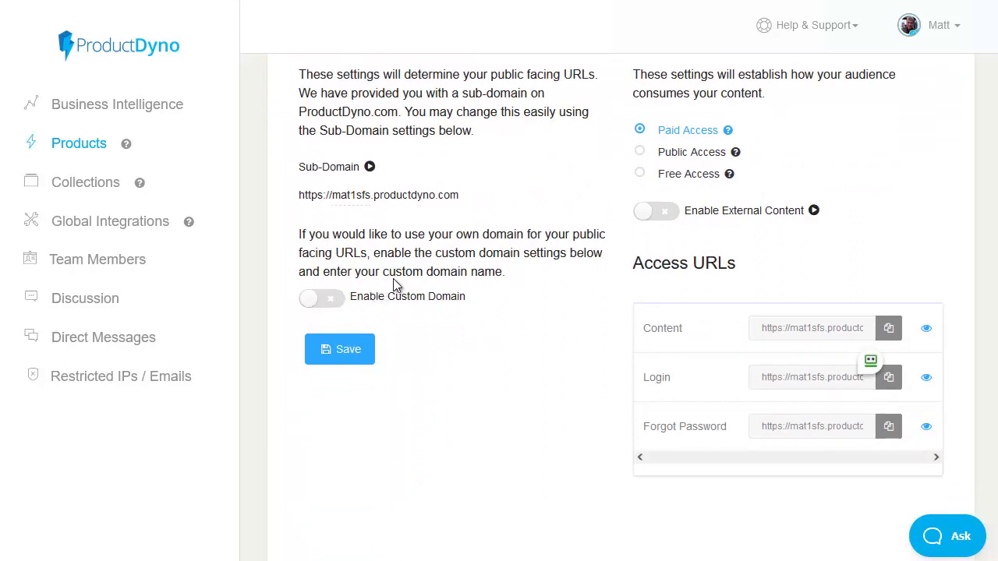
{"action": "scroll", "coordinate": [541, 173], "scroll_direction": "up", "scroll_amount": 1}
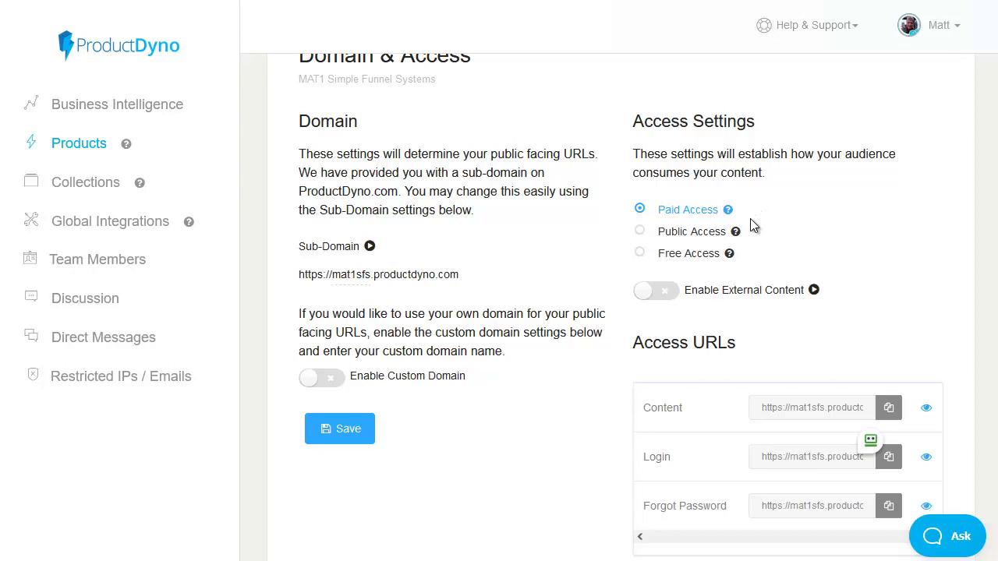
- Toggle Enable External Content on and back off, then return to the product overview
{"action": "left_click", "coordinate": [666, 292]}
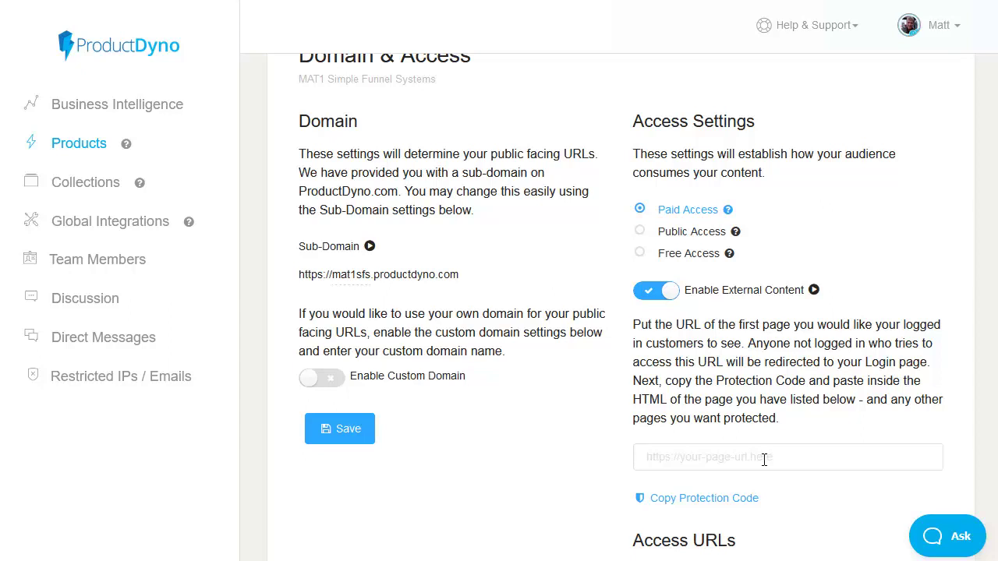
{"action": "left_click", "coordinate": [663, 293]}
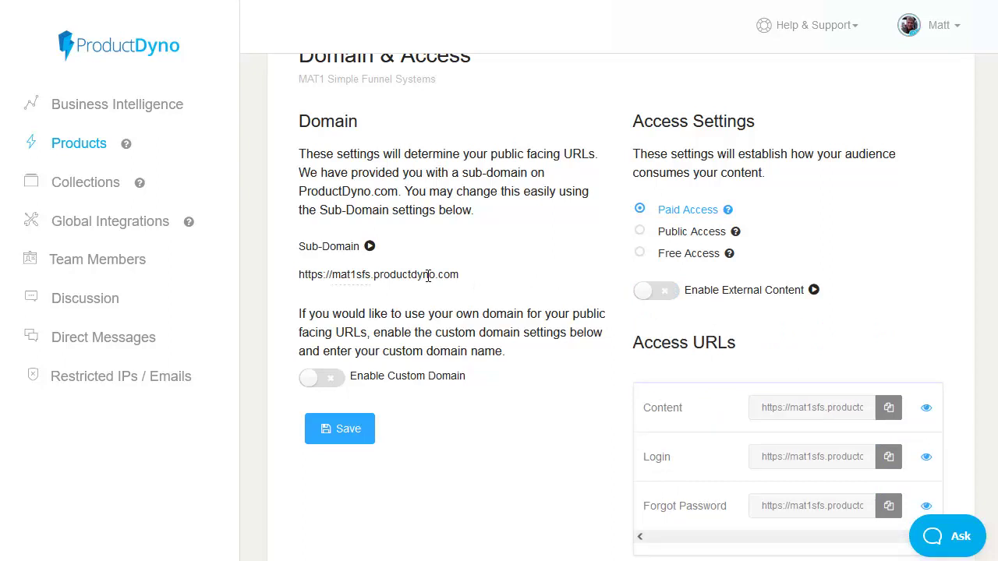
{"action": "key", "text": "Escape"}
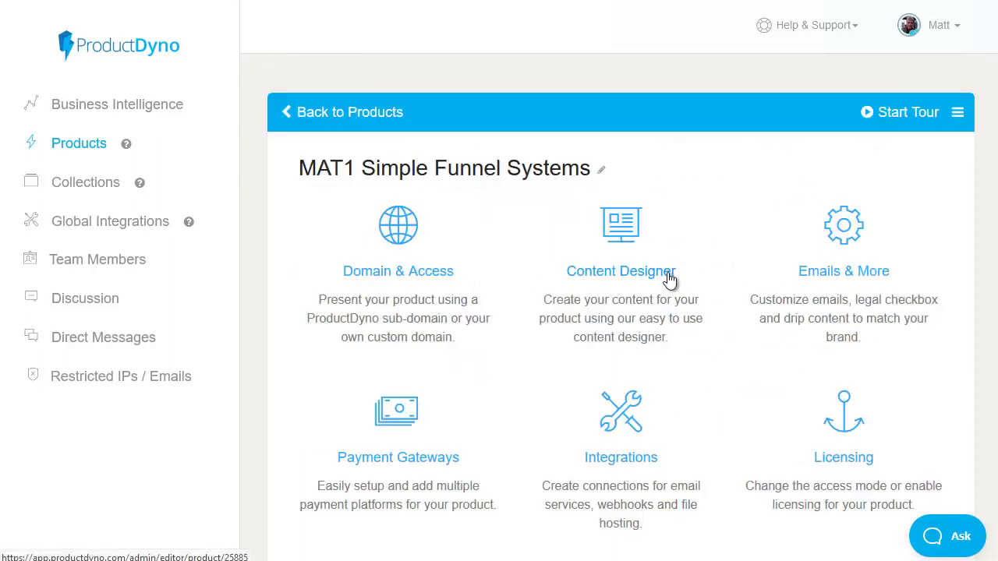
- Set the Videos and Files Hosting account to MAT1 Simple Fast Products and save it
{"action": "left_click", "coordinate": [647, 462]}
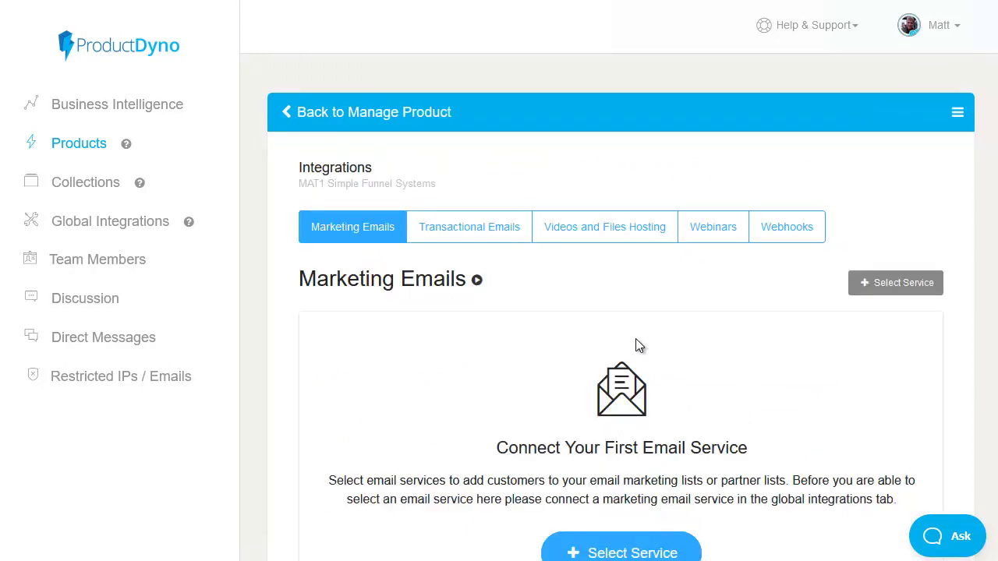
{"action": "left_click", "coordinate": [591, 238]}
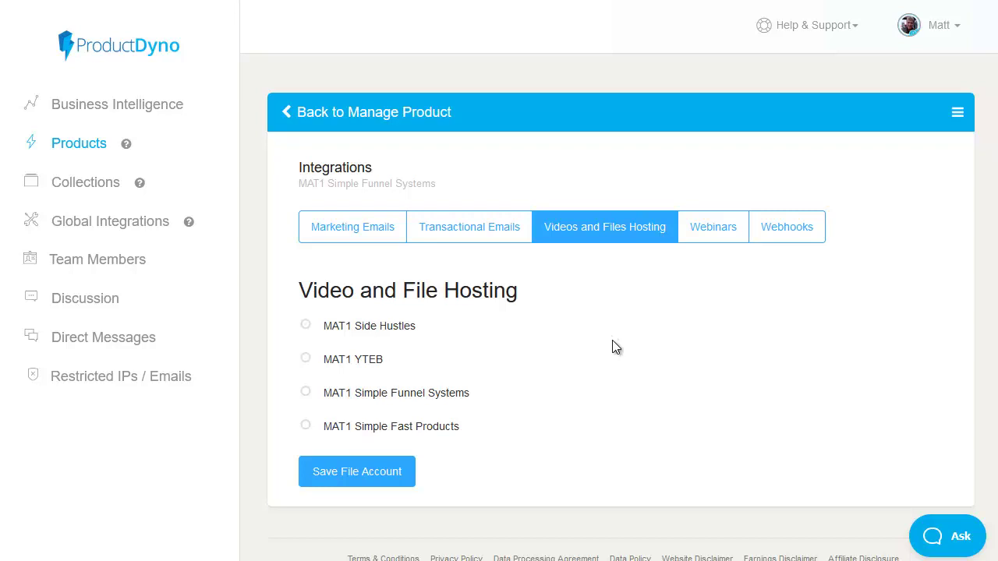
{"action": "left_click", "coordinate": [306, 427]}
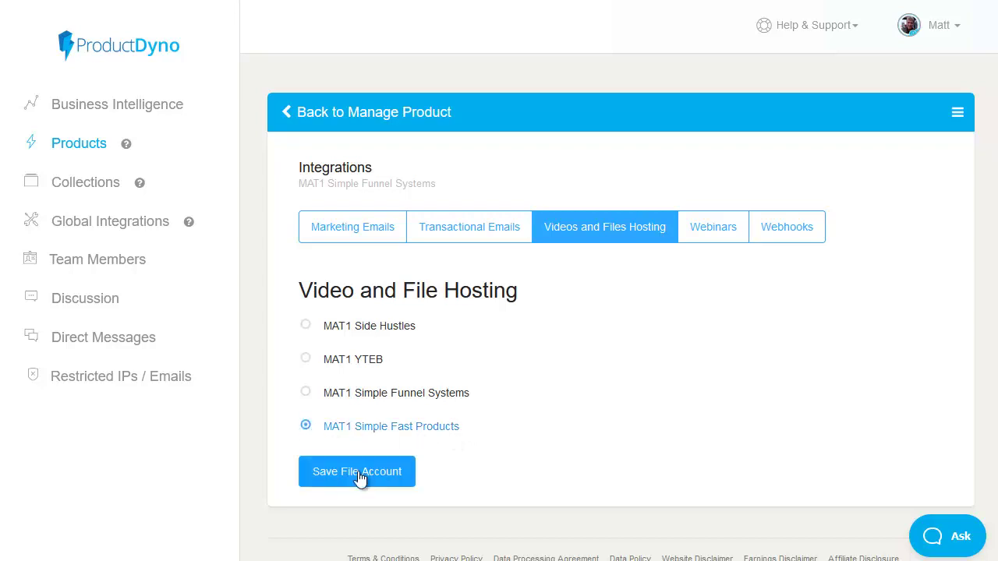
{"action": "left_click", "coordinate": [359, 476]}
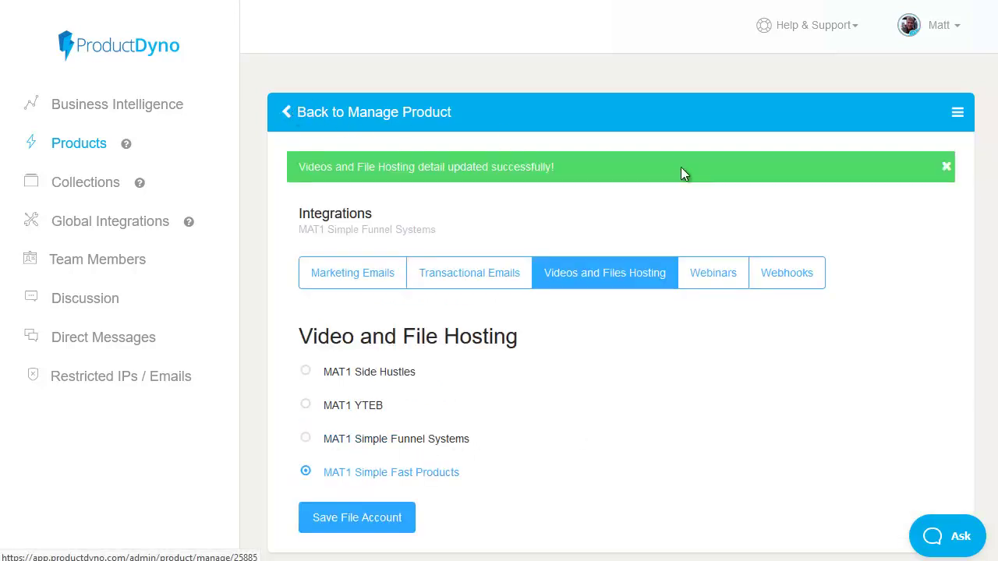
{"action": "key", "text": "alt+Left"}
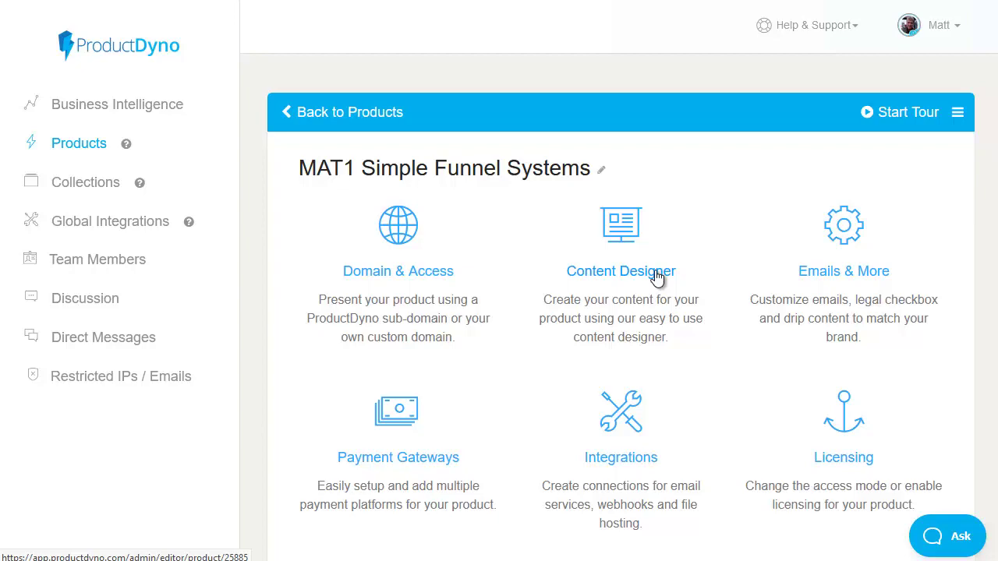
- In the content designer, add the lesson title to Video 1 and set its description to 'Introduction to Funnels'
{"action": "left_click", "coordinate": [657, 277]}
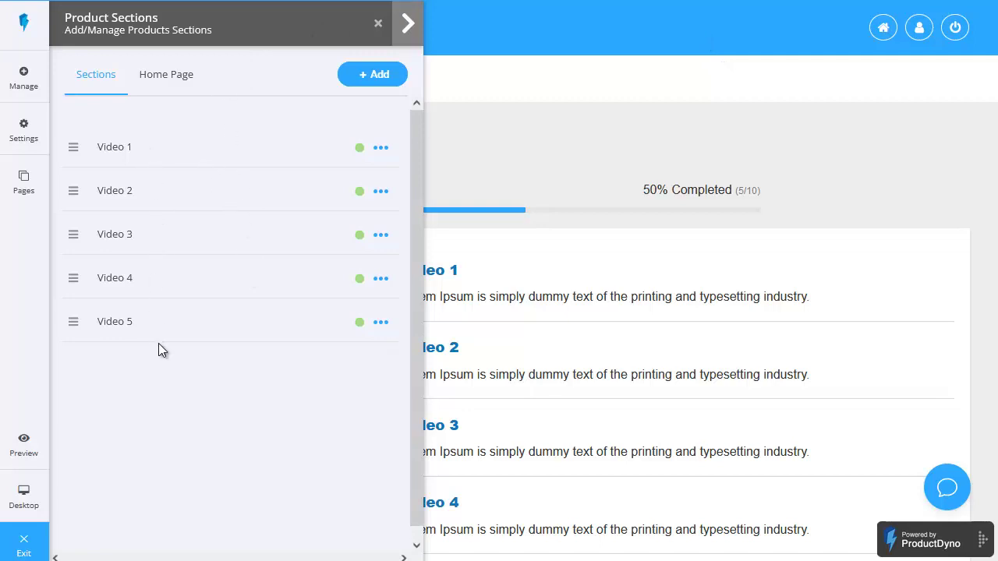
{"action": "left_click", "coordinate": [409, 25]}
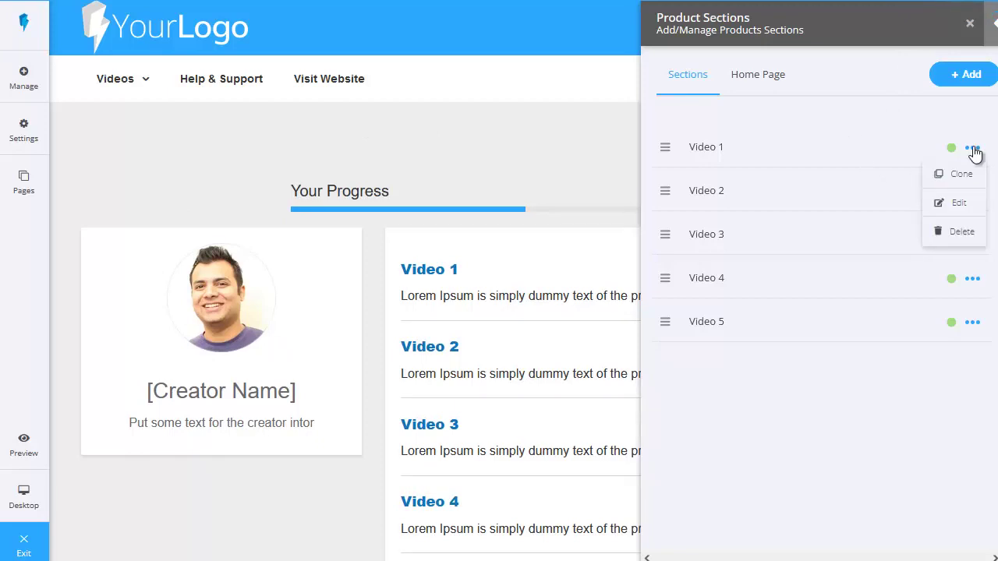
{"action": "left_click", "coordinate": [959, 204]}
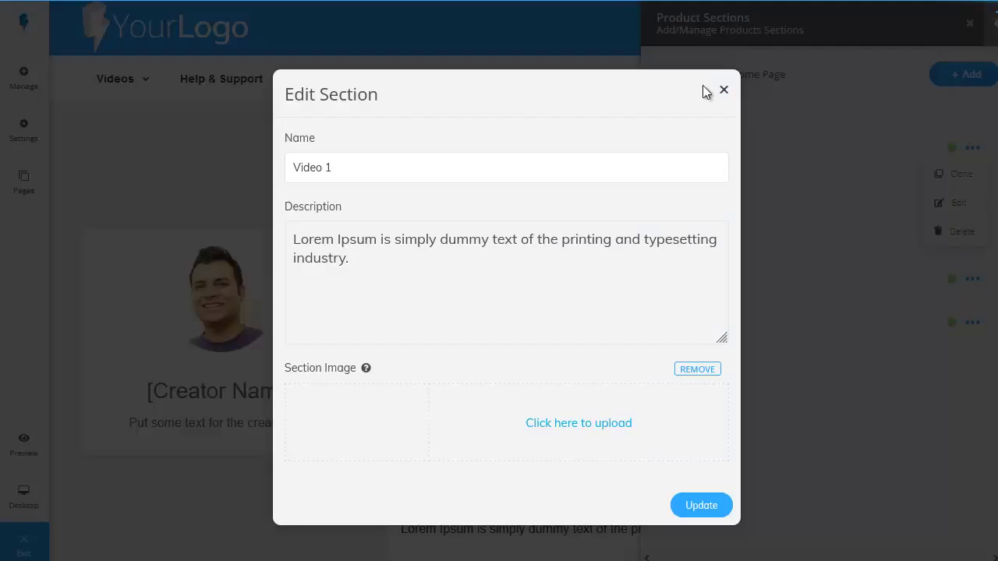
{"action": "left_click", "coordinate": [384, 169]}
{"action": "type", "text": "- Introduction to Funnels"}
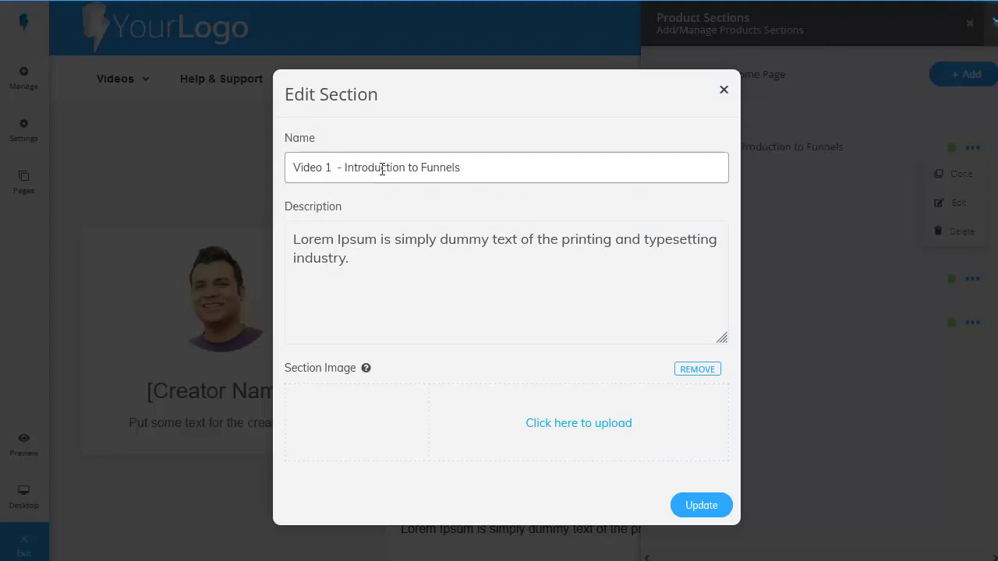
{"action": "left_click", "coordinate": [383, 262]}
{"action": "left_click_drag", "start_coordinate": [382, 263], "coordinate": [275, 240]}
{"action": "type", "text": "- Introduction to Funnels"}
{"action": "key", "text": "BackSpace"}
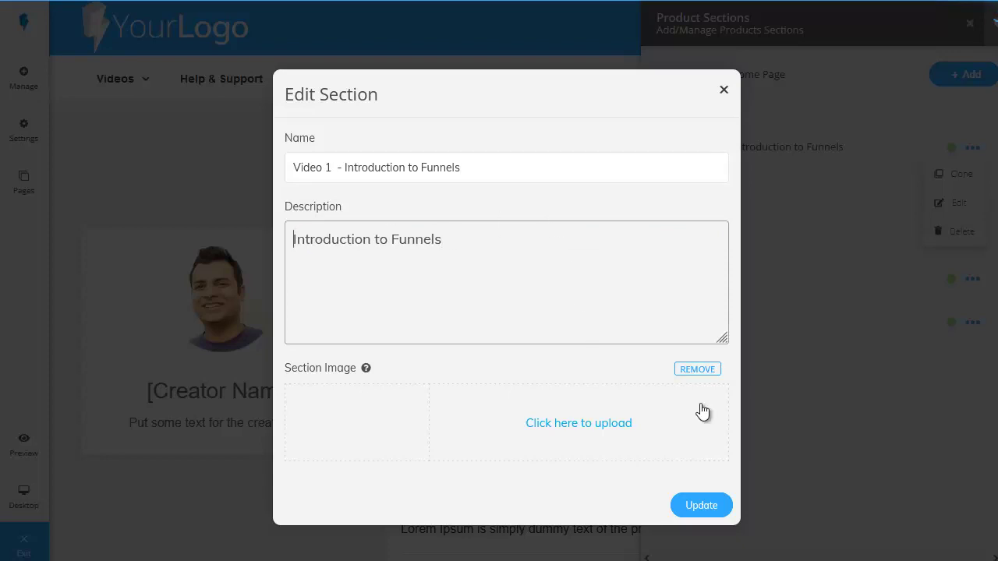
{"action": "left_click", "coordinate": [701, 505]}
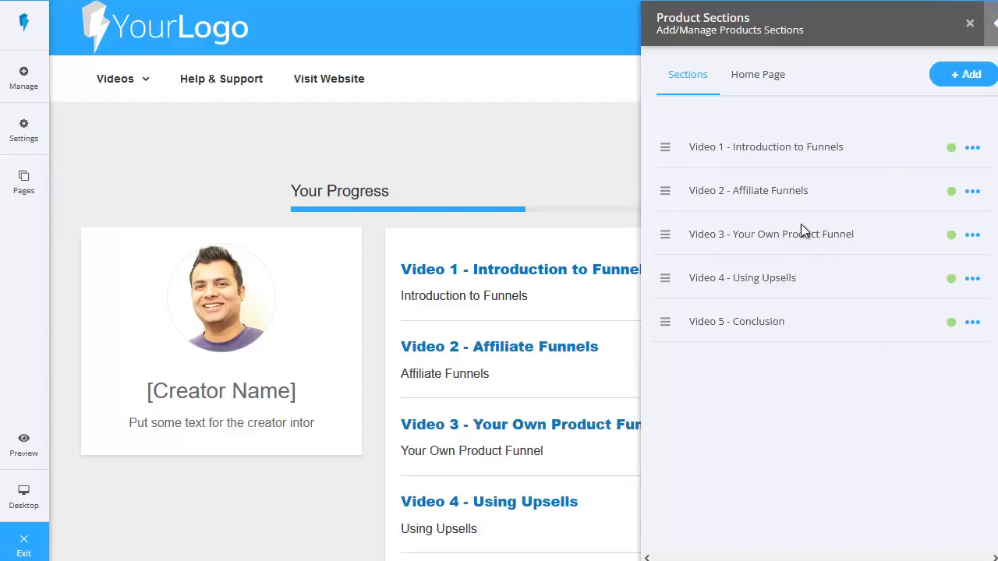
- In Video 3, delete the demo video and change the title text to 'Your Own Product Funnel'
{"action": "left_click", "coordinate": [758, 238]}
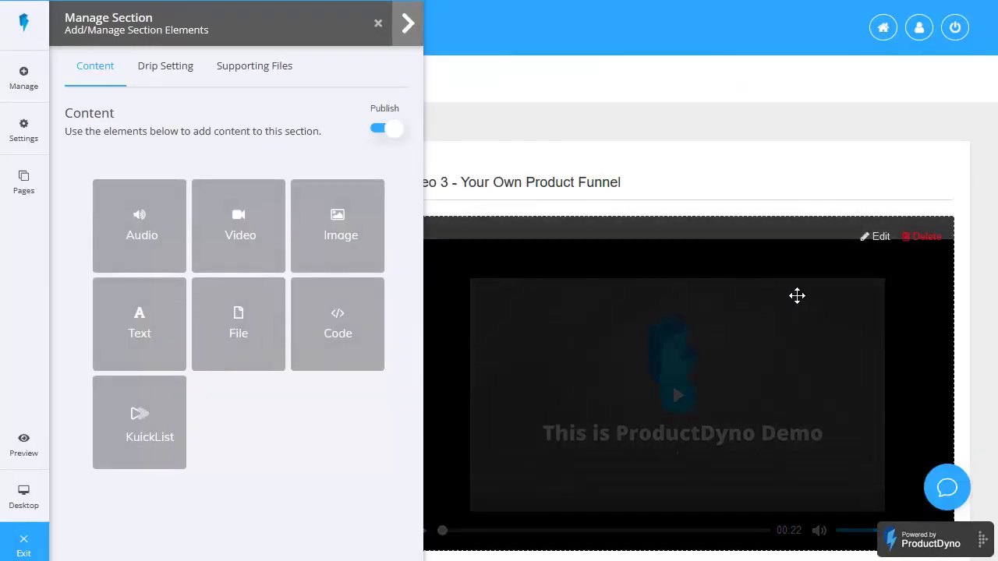
{"action": "scroll", "coordinate": [873, 296], "scroll_direction": "down", "scroll_amount": 1}
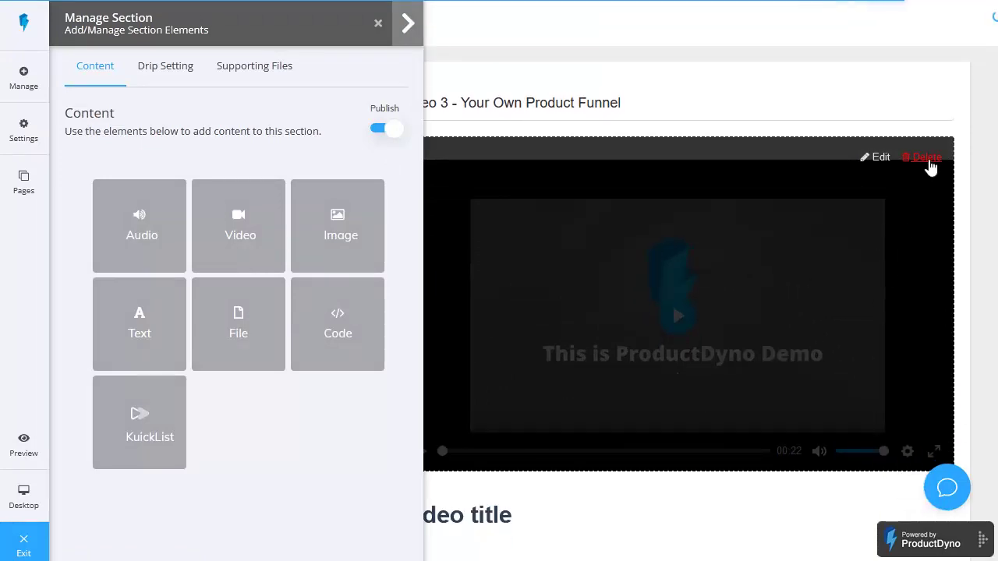
{"action": "left_click", "coordinate": [926, 159]}
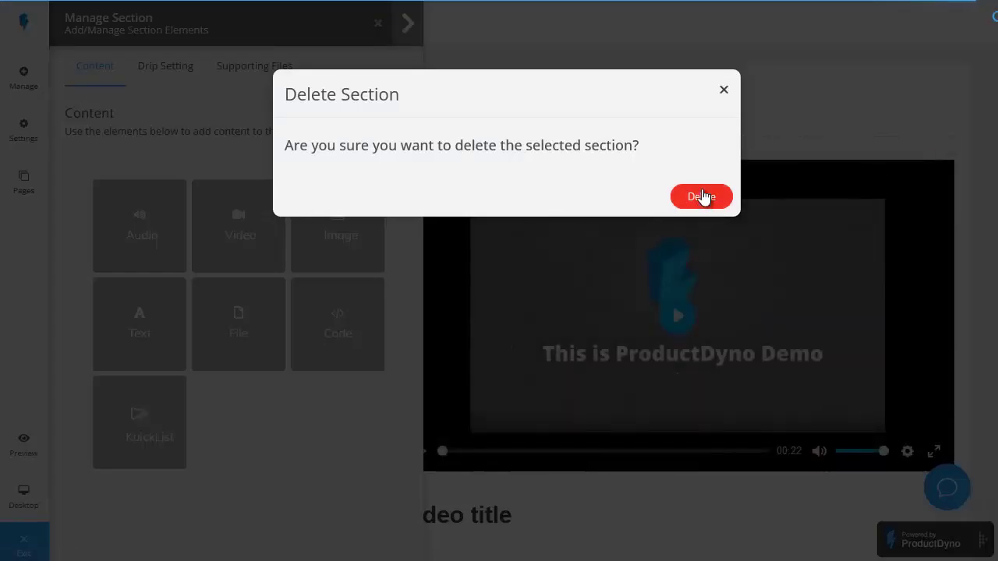
{"action": "left_click", "coordinate": [701, 196]}
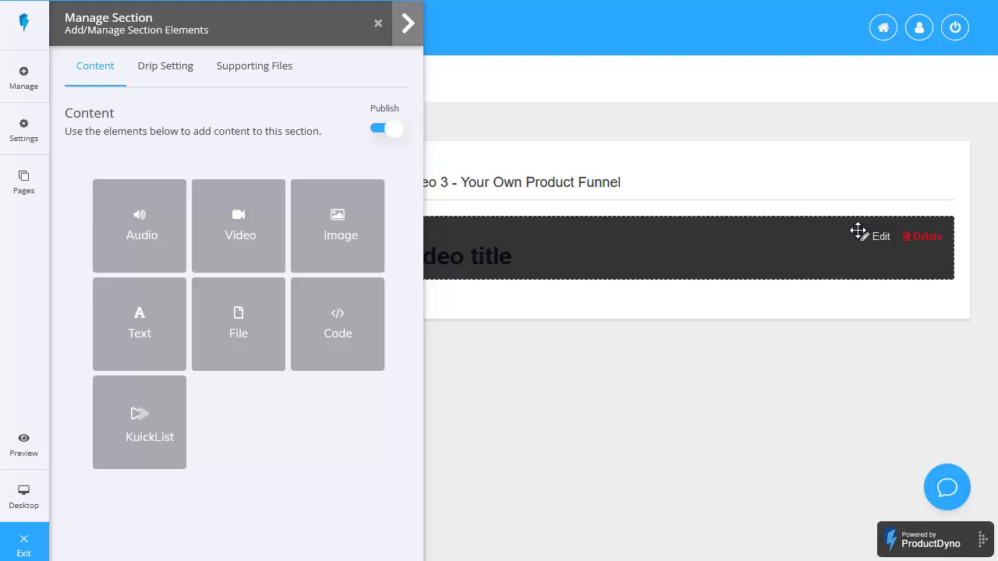
{"action": "left_click", "coordinate": [878, 239]}
{"action": "left_click_drag", "start_coordinate": [440, 242], "coordinate": [281, 242]}
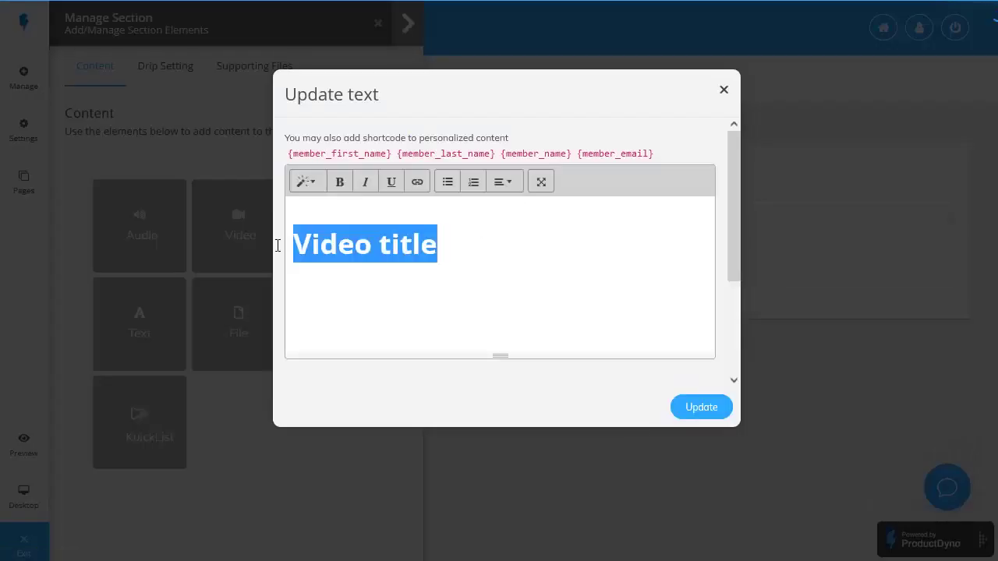
{"action": "type", "text": "Your Own Product Funnel"}
{"action": "left_click", "coordinate": [688, 407]}
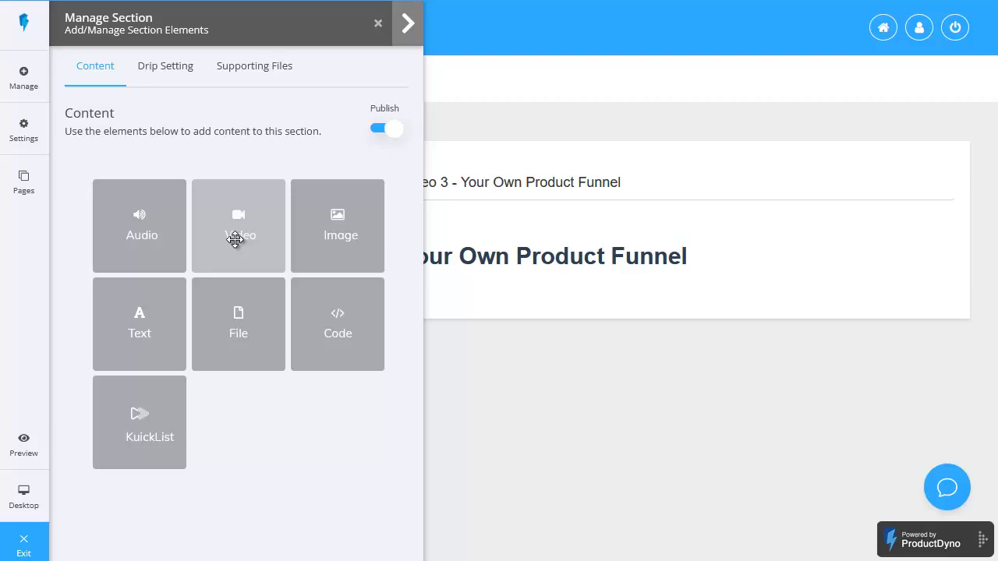
- Add a Video element playing SFS03-ComponentsofaSuccessfulFunnel.mp4 from the Media Library
{"action": "left_click_drag", "start_coordinate": [235, 239], "coordinate": [592, 226]}
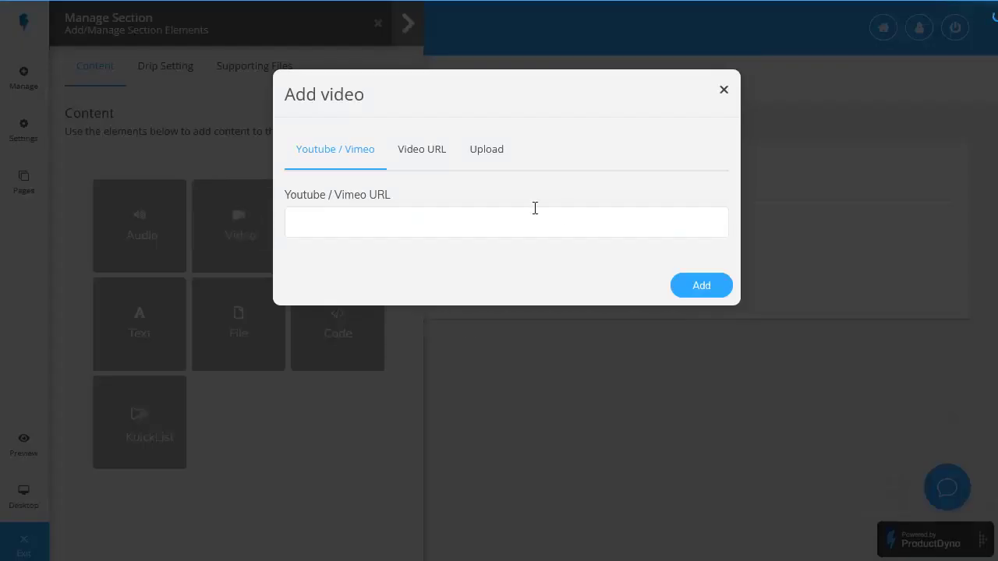
{"action": "left_click", "coordinate": [482, 152]}
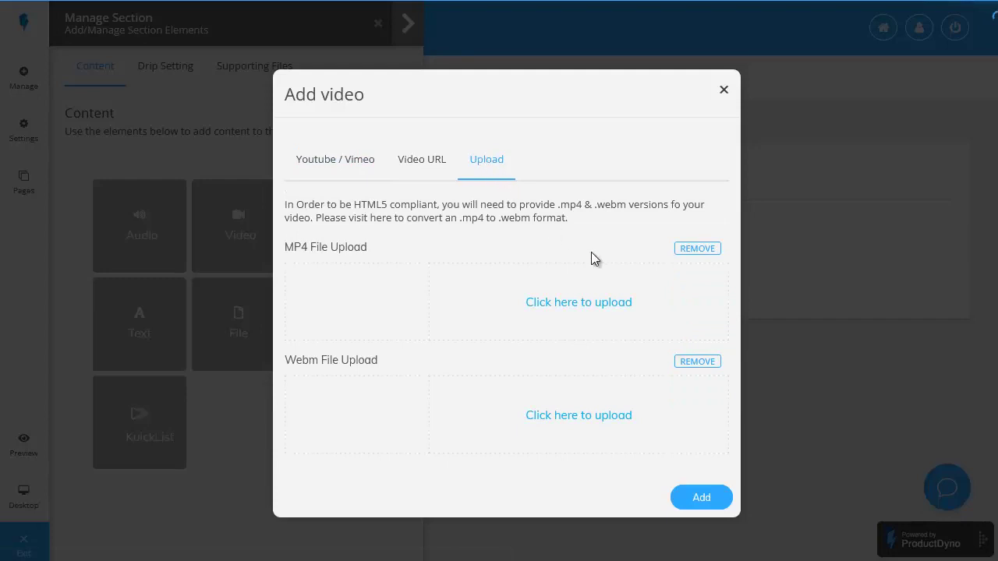
{"action": "left_click", "coordinate": [574, 309]}
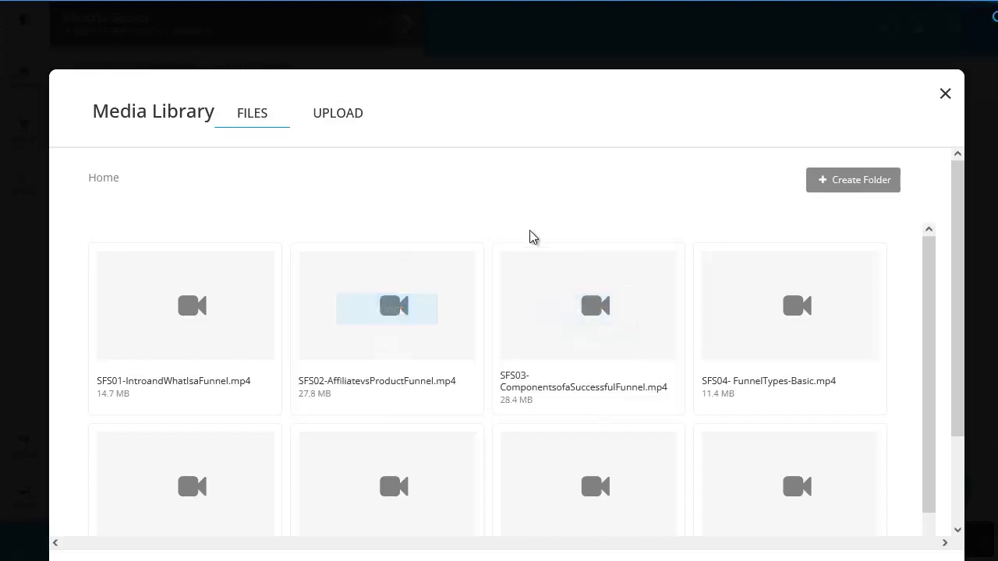
{"action": "left_click", "coordinate": [586, 311]}
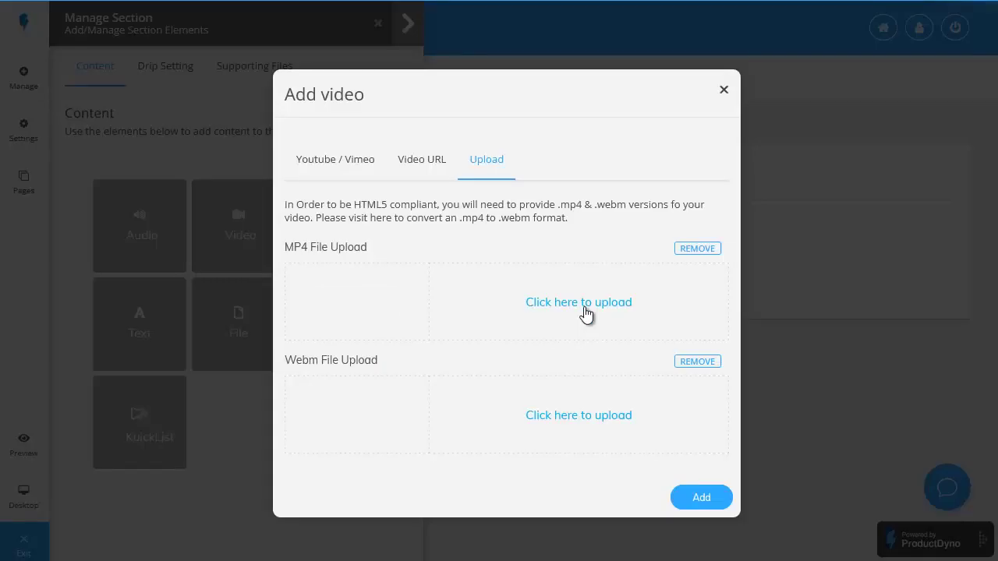
{"action": "left_click", "coordinate": [698, 501]}
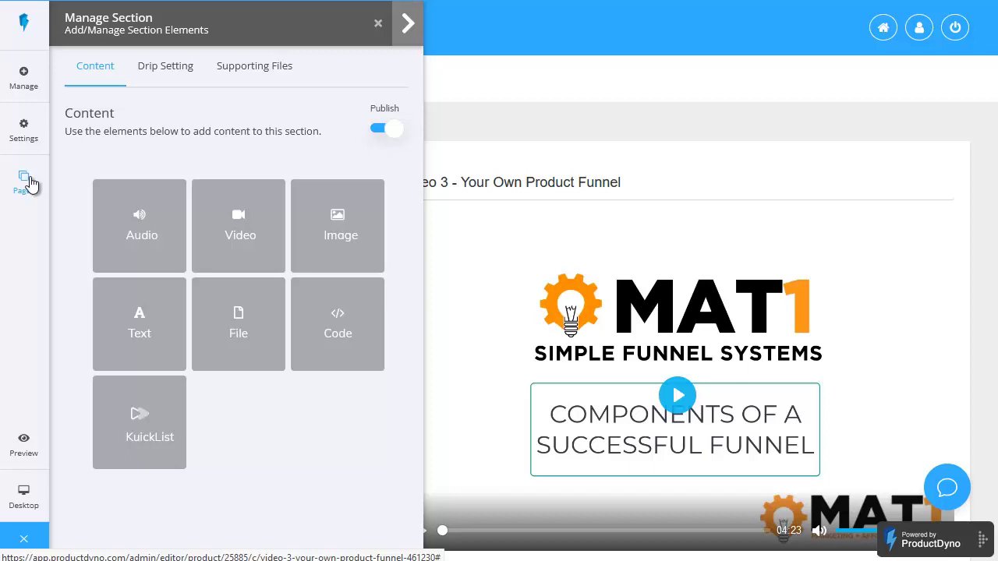
{"action": "left_click", "coordinate": [23, 181]}
{"action": "left_click", "coordinate": [129, 125]}
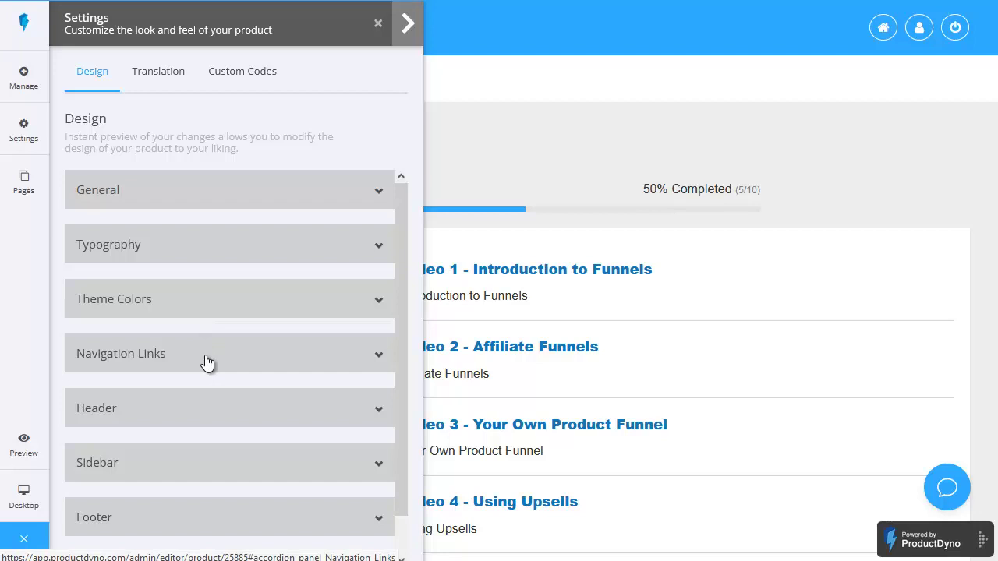
- Review the available themes under General design settings and keep Teach PRO
{"action": "scroll", "coordinate": [206, 360], "scroll_direction": "down", "scroll_amount": 1}
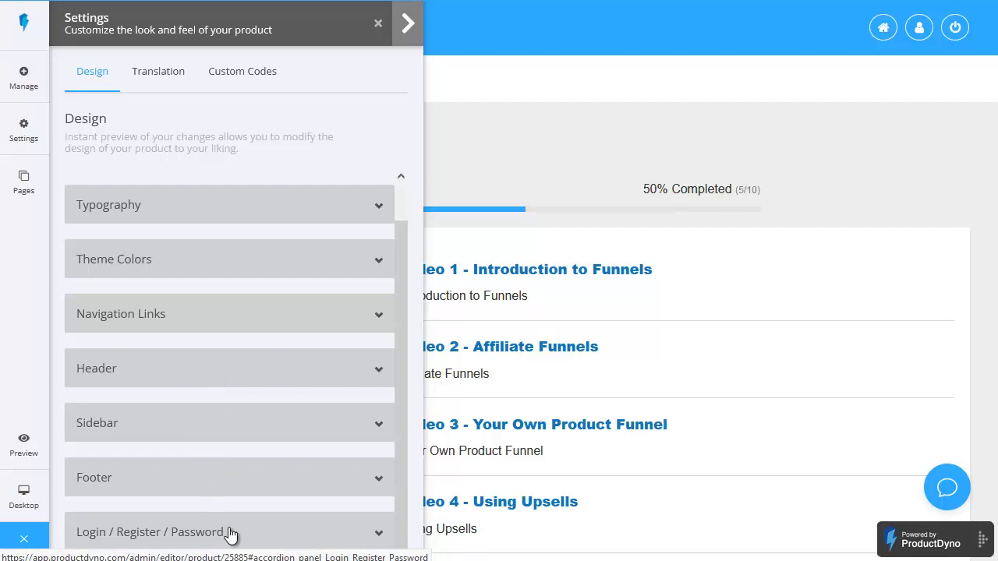
{"action": "scroll", "coordinate": [203, 253], "scroll_direction": "up", "scroll_amount": 1}
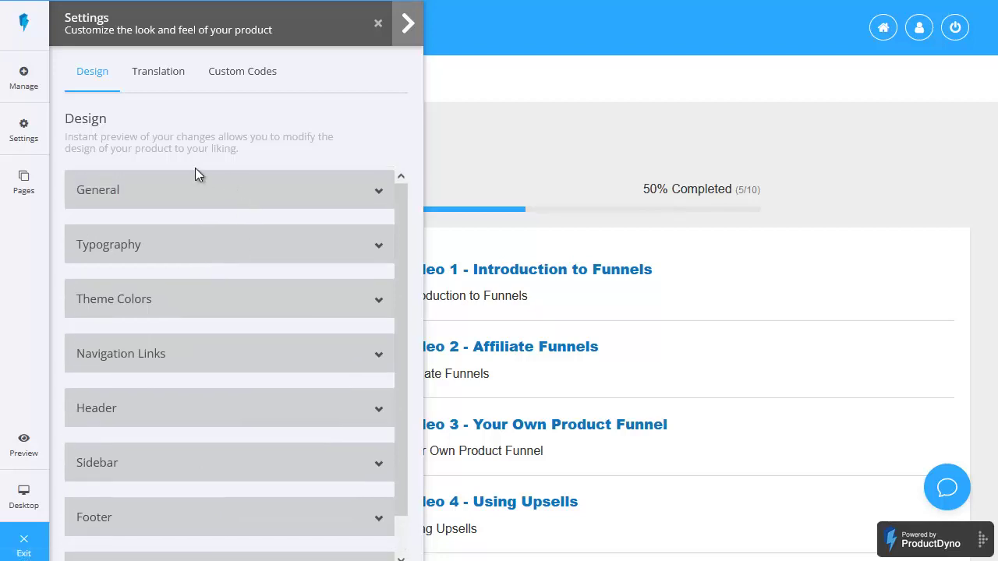
{"action": "left_click", "coordinate": [319, 189]}
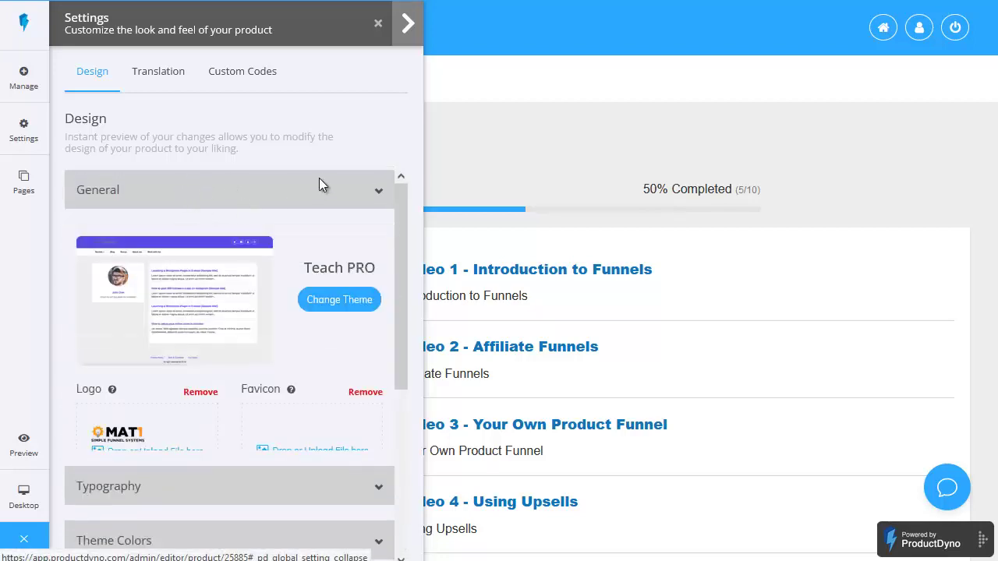
{"action": "left_click", "coordinate": [339, 300]}
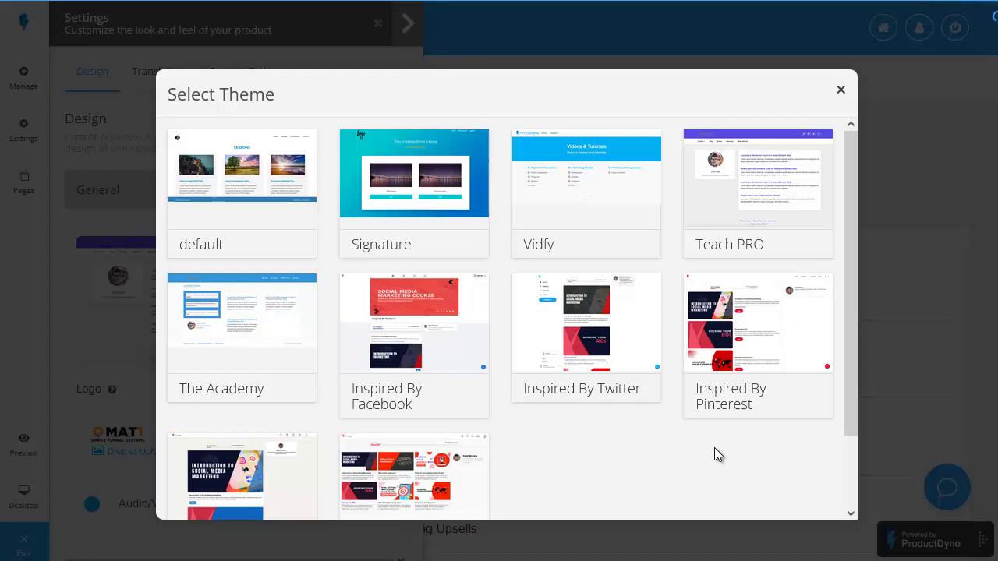
{"action": "left_click", "coordinate": [839, 93]}
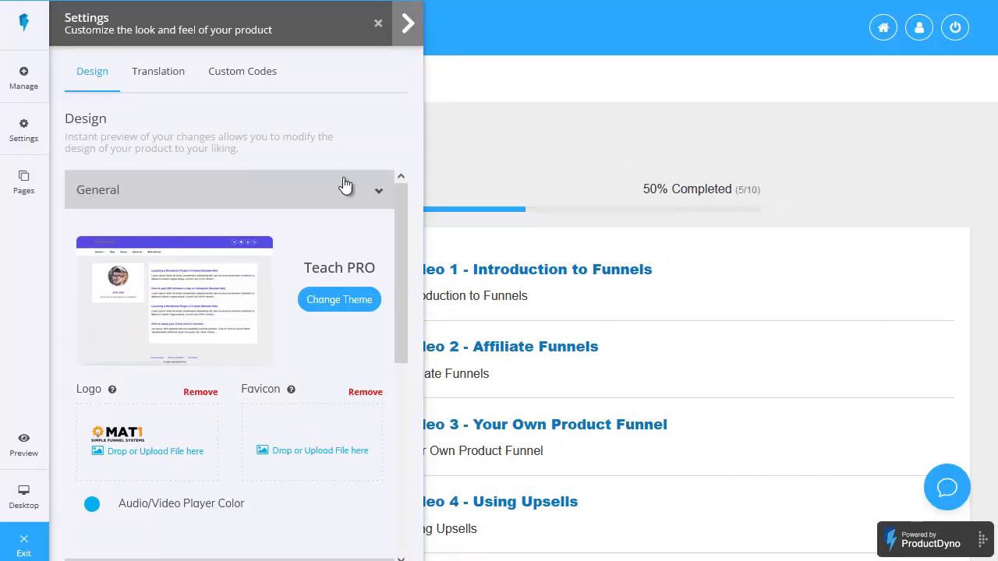
- Look through Theme Colors, text translation and custom code settings, then leave the content designer
{"action": "left_click", "coordinate": [375, 195]}
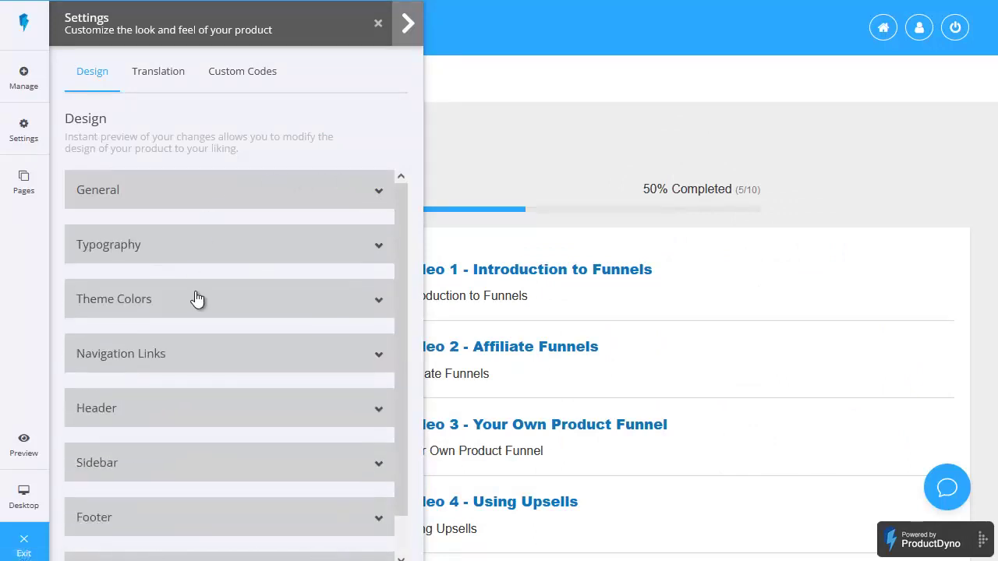
{"action": "left_click", "coordinate": [227, 306]}
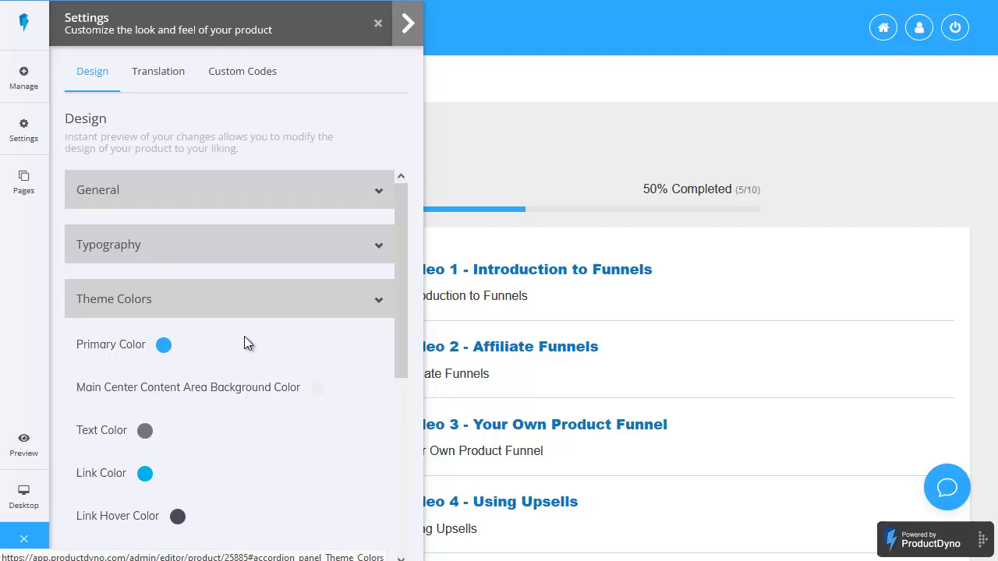
{"action": "scroll", "coordinate": [201, 403], "scroll_direction": "down", "scroll_amount": 1}
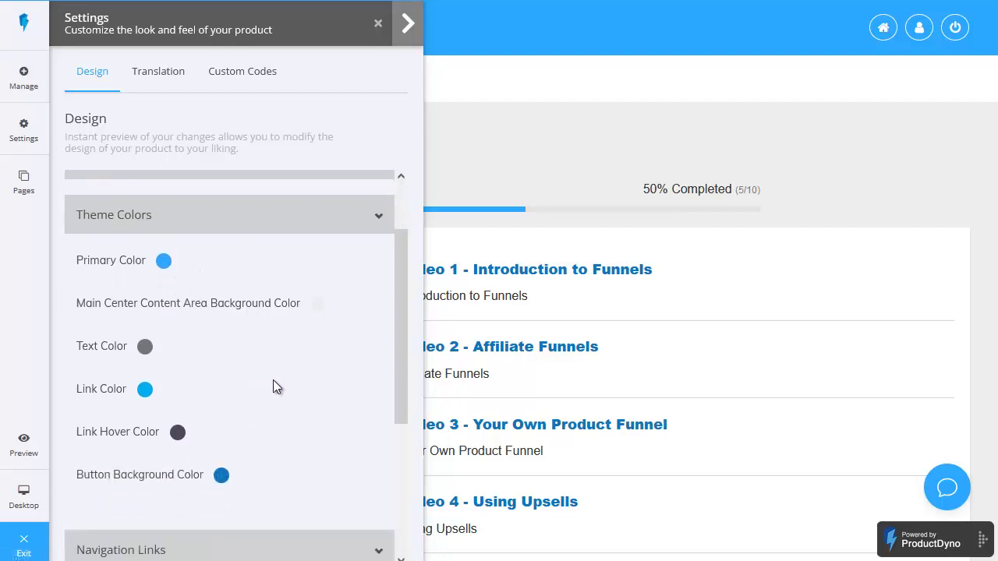
{"action": "scroll", "coordinate": [275, 383], "scroll_direction": "up", "scroll_amount": 1}
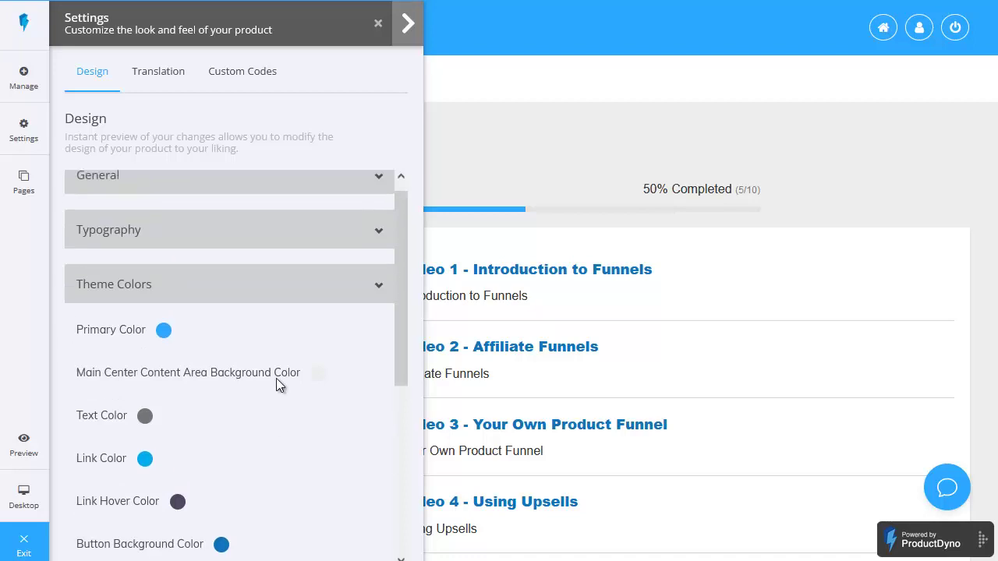
{"action": "left_click", "coordinate": [374, 310]}
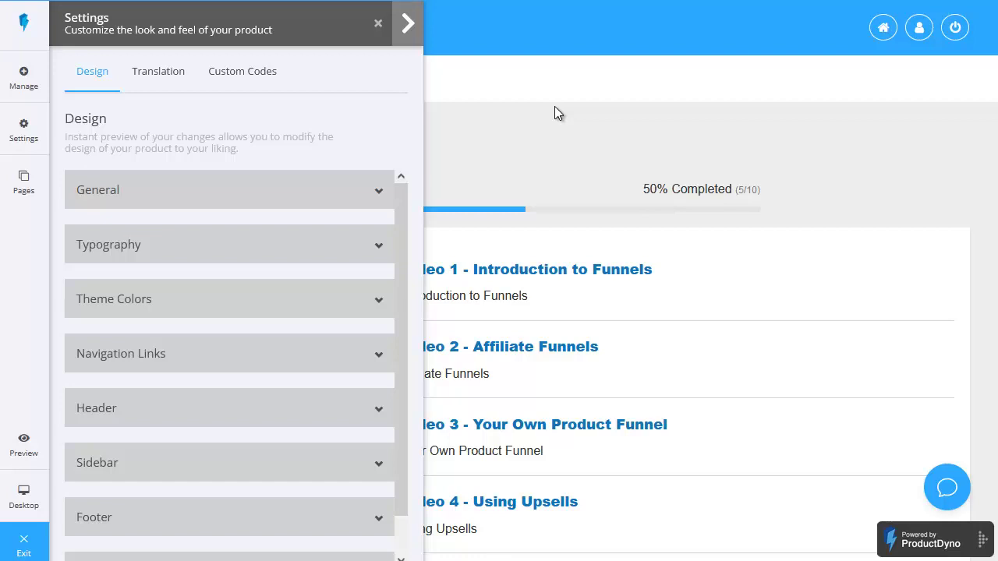
{"action": "left_click", "coordinate": [150, 77]}
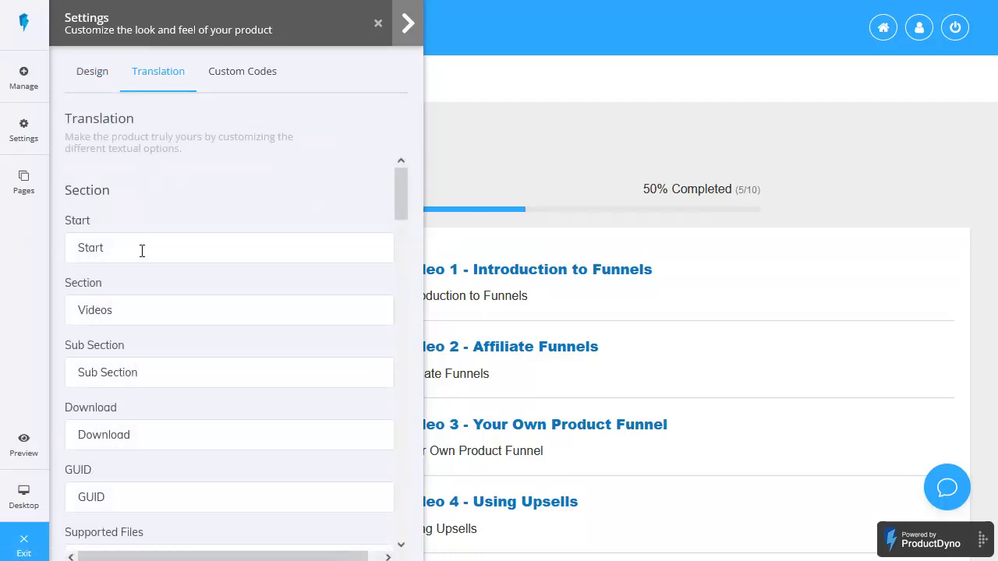
{"action": "left_click", "coordinate": [238, 78]}
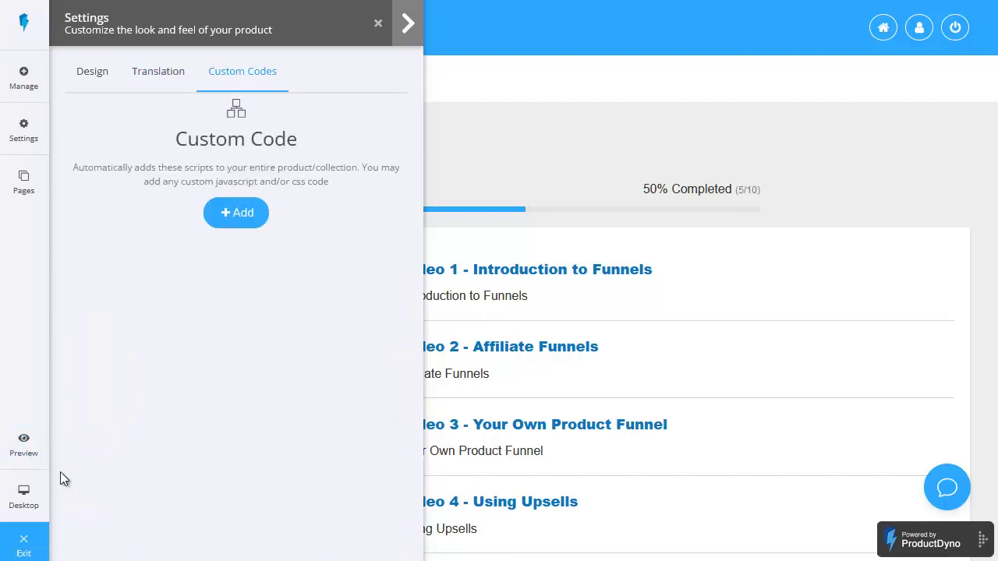
{"action": "left_click", "coordinate": [27, 543]}
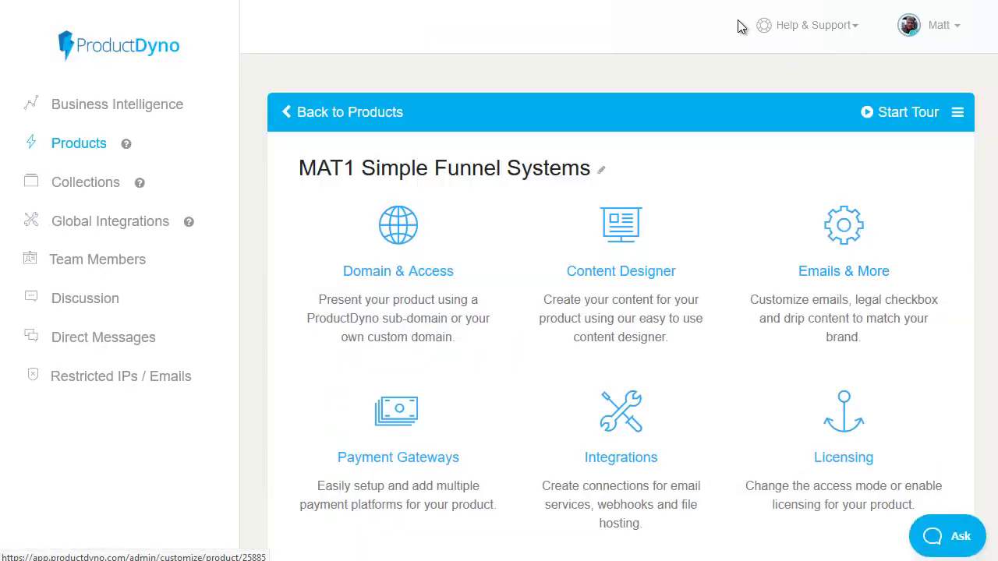
{"action": "left_click", "coordinate": [844, 270]}
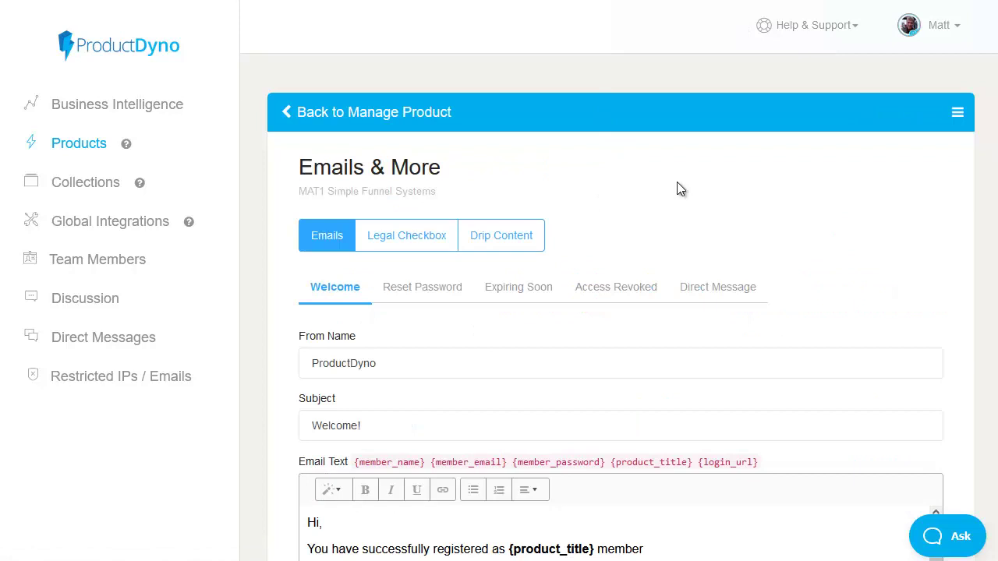
{"action": "scroll", "coordinate": [685, 205], "scroll_direction": "down", "scroll_amount": 2}
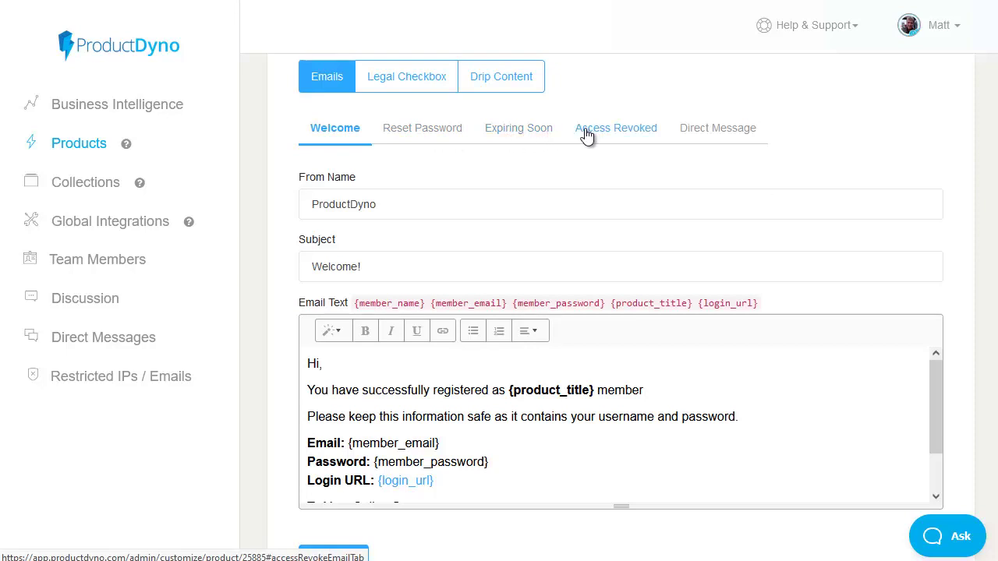
{"action": "scroll", "coordinate": [468, 192], "scroll_direction": "up", "scroll_amount": 3}
{"action": "left_click", "coordinate": [420, 240]}
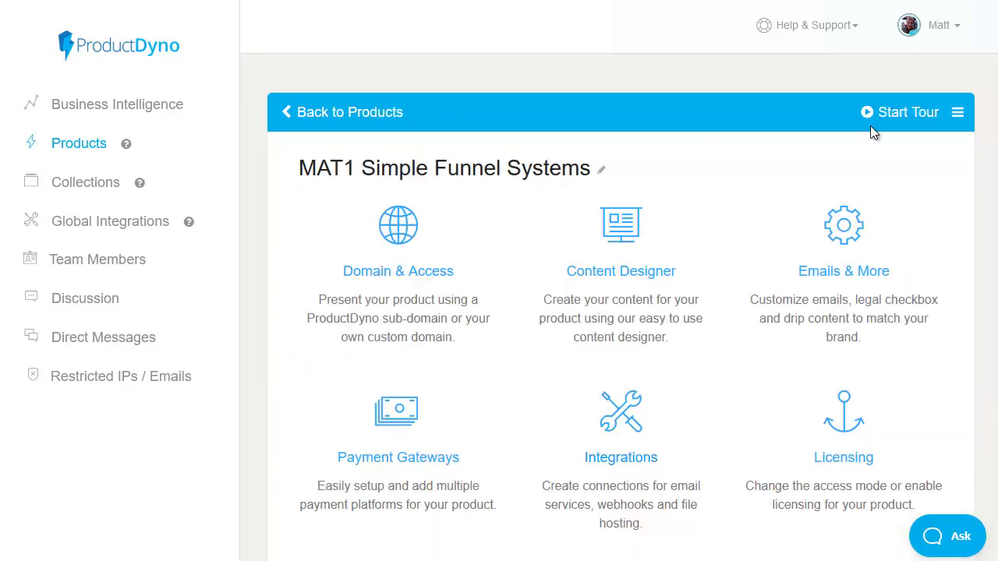
- Start a new payment gateway in Payment Gateways and select Stripe as its type
{"action": "left_click", "coordinate": [432, 463]}
{"action": "left_click", "coordinate": [911, 176]}
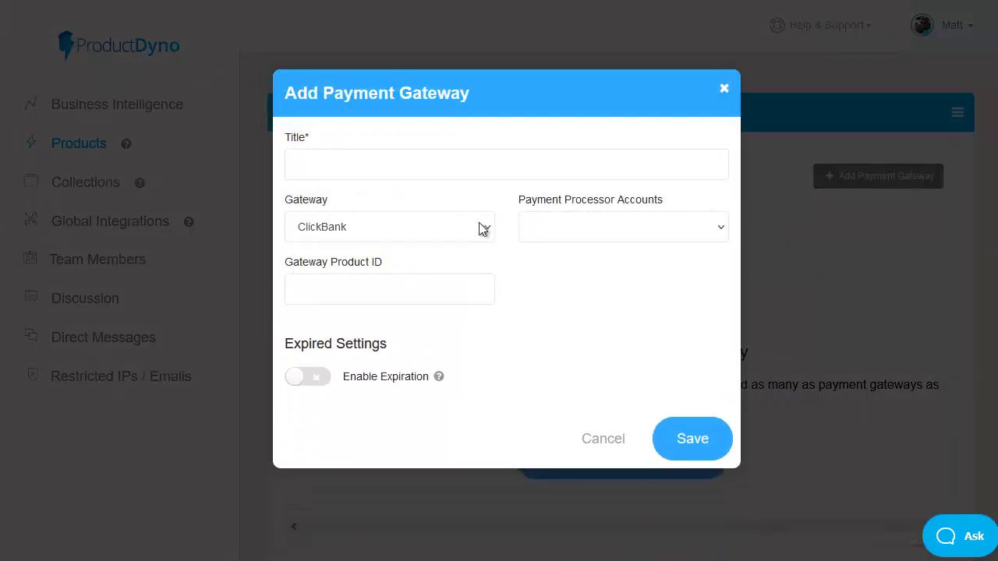
{"action": "left_click", "coordinate": [437, 232]}
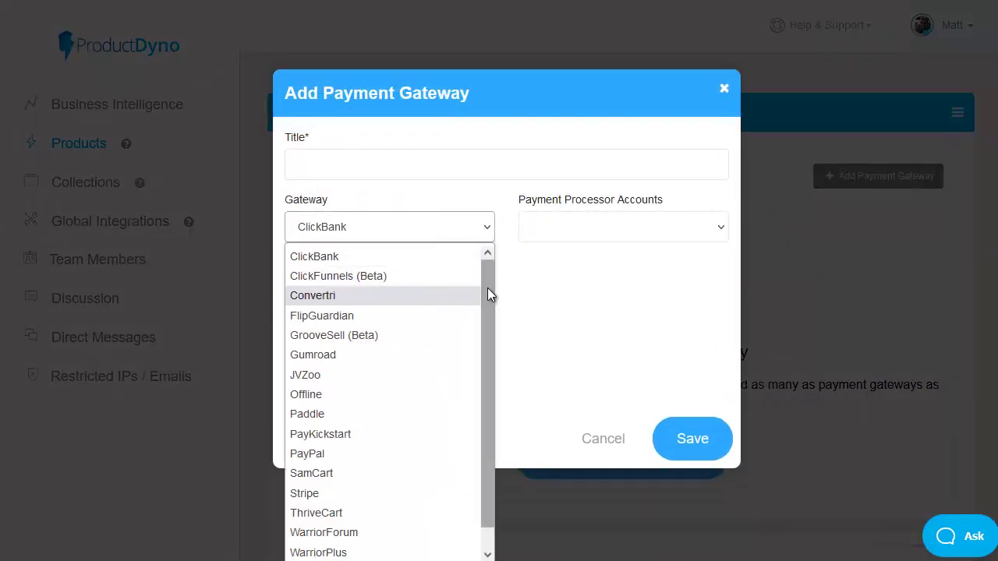
{"action": "mouse_move", "coordinate": [487, 288]}
{"action": "left_mouse_down"}
{"action": "mouse_move", "coordinate": [489, 320]}
{"action": "mouse_move", "coordinate": [492, 279]}
{"action": "mouse_move", "coordinate": [495, 301]}
{"action": "left_mouse_up"}
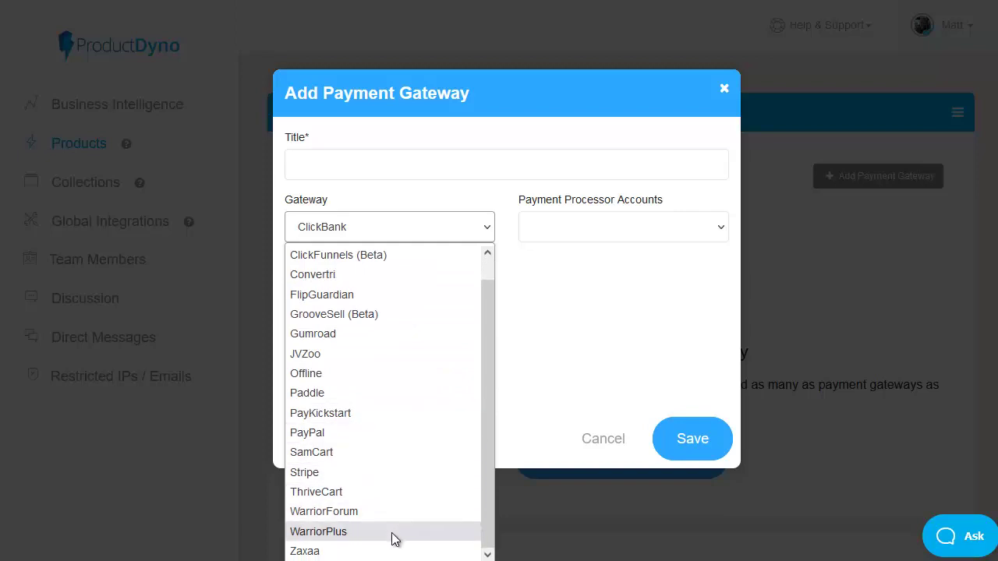
{"action": "left_click", "coordinate": [389, 473]}
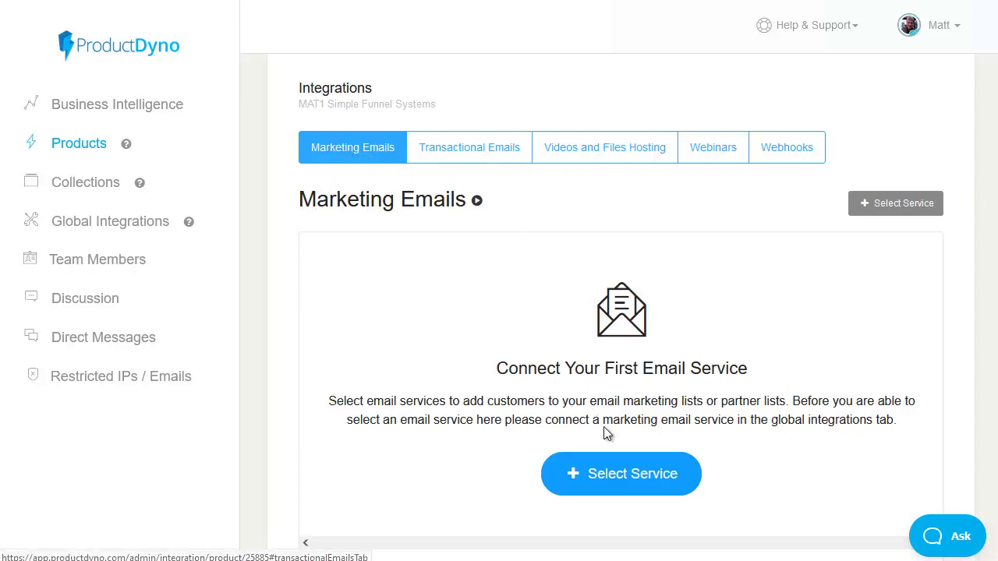
- Connect the Aweber account with the IMIntro mailing list as the marketing email service and save
{"action": "left_click", "coordinate": [625, 479]}
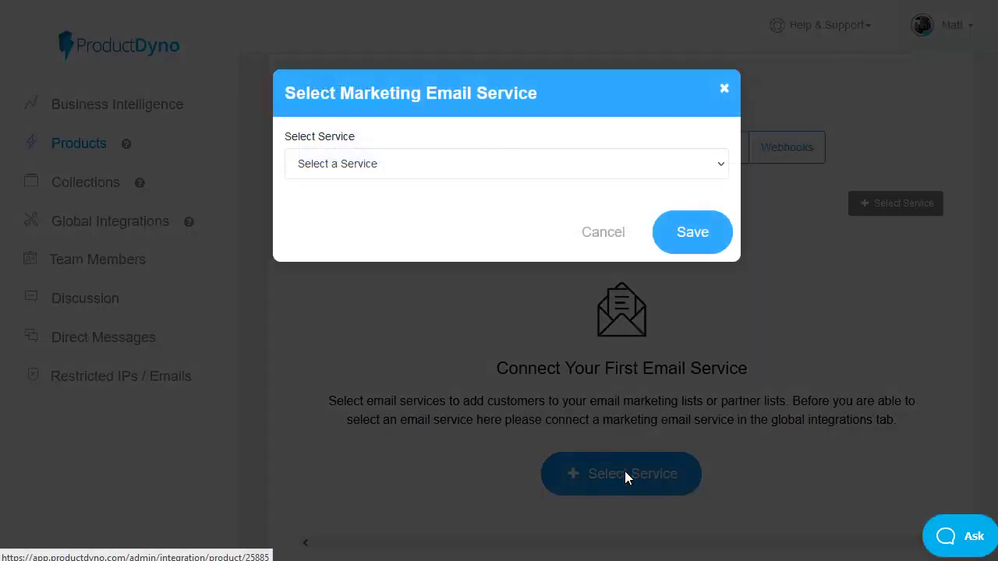
{"action": "left_click", "coordinate": [454, 166]}
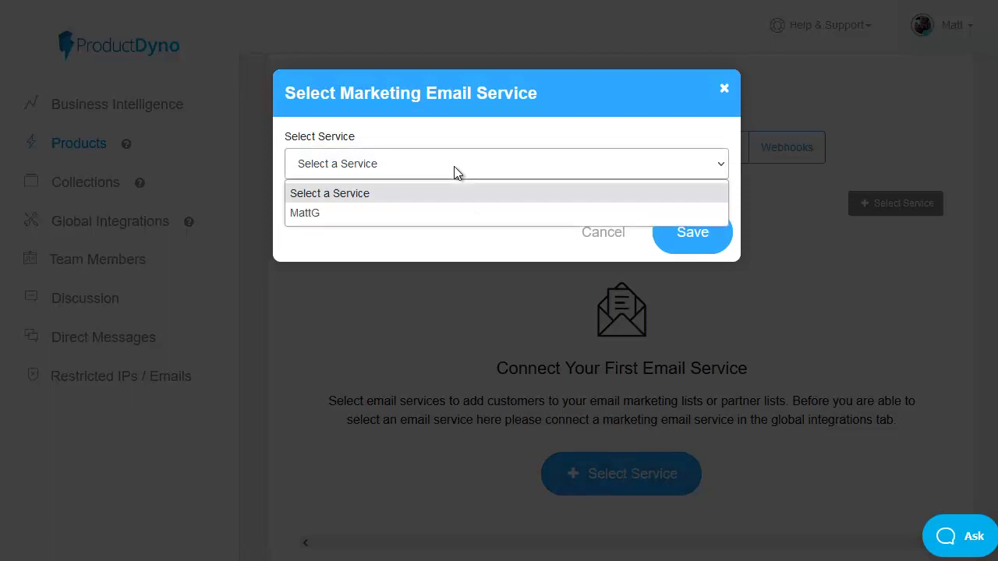
{"action": "left_click", "coordinate": [372, 217]}
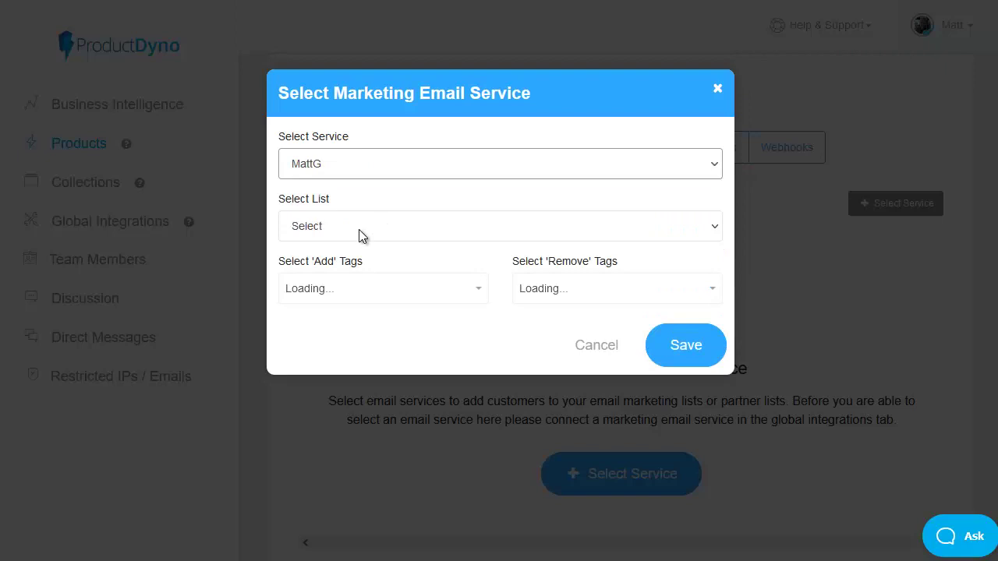
{"action": "left_click", "coordinate": [358, 229]}
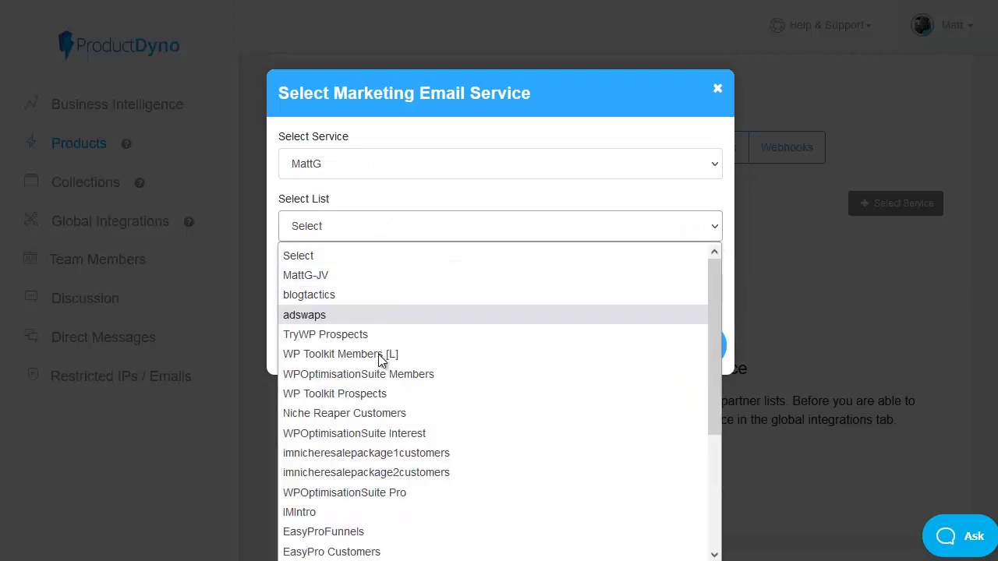
{"action": "left_click", "coordinate": [362, 510]}
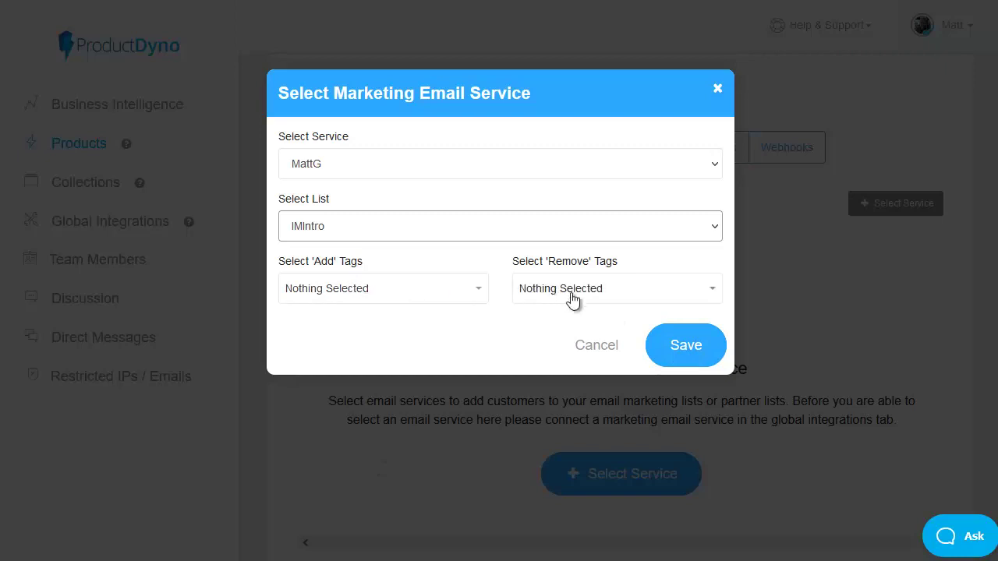
{"action": "left_click", "coordinate": [694, 353]}
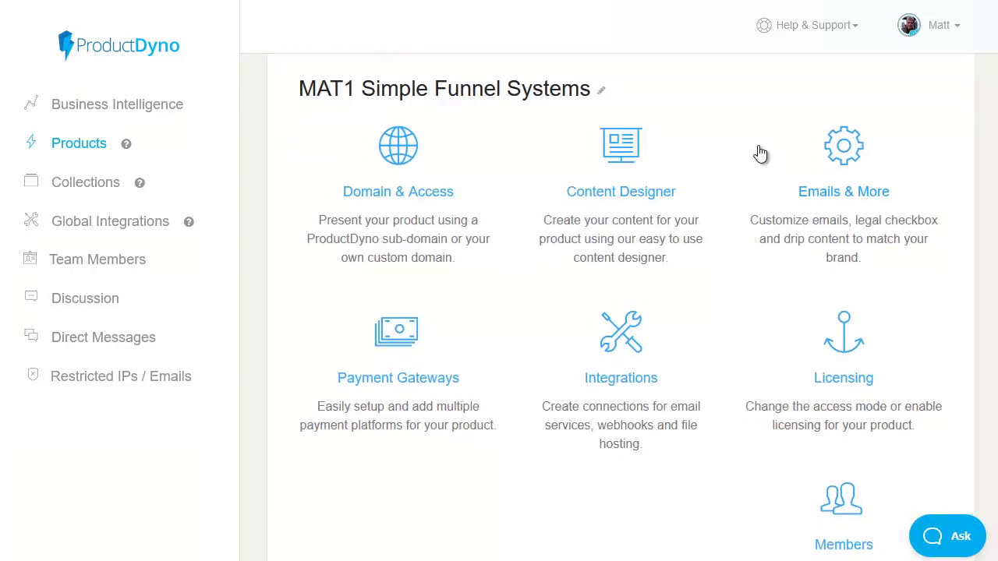
- Scroll down the MAT1 Simple Funnel Systems product overview to see its settings tiles
{"action": "scroll", "coordinate": [757, 156], "scroll_direction": "down", "scroll_amount": 1}
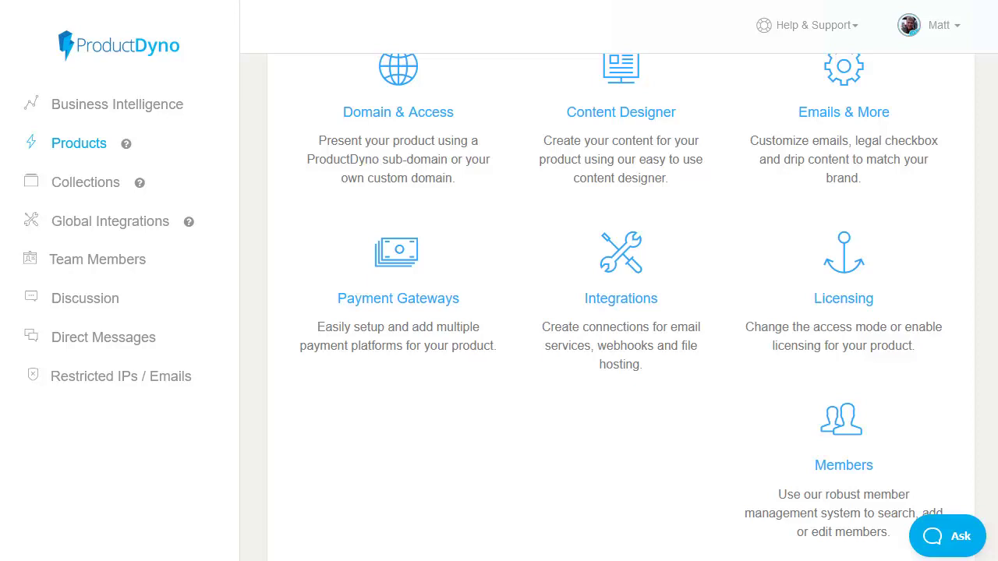
- Open the Content Designer for the MAT1 collection from the Collections overview
{"action": "left_click", "coordinate": [92, 189]}
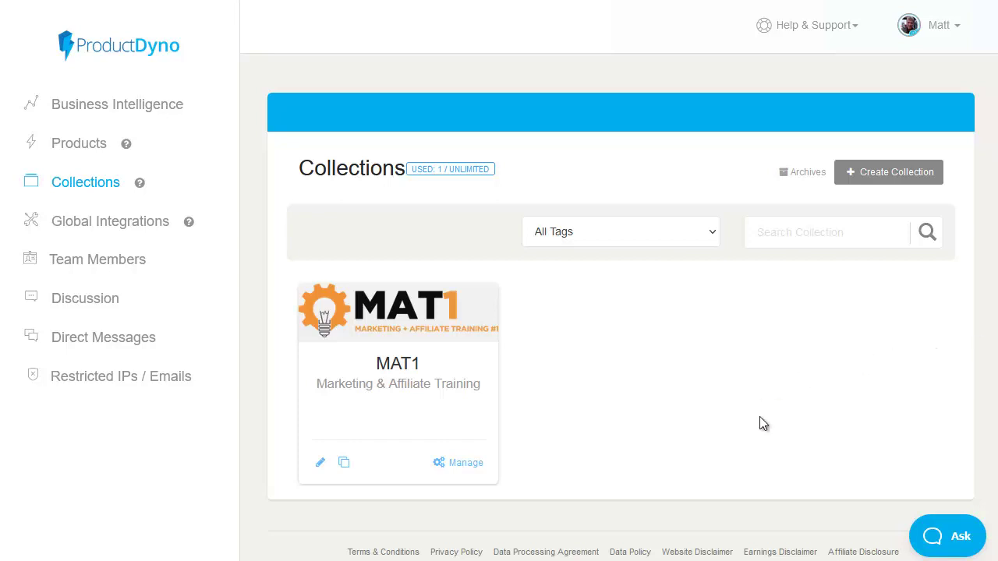
{"action": "left_click", "coordinate": [468, 466]}
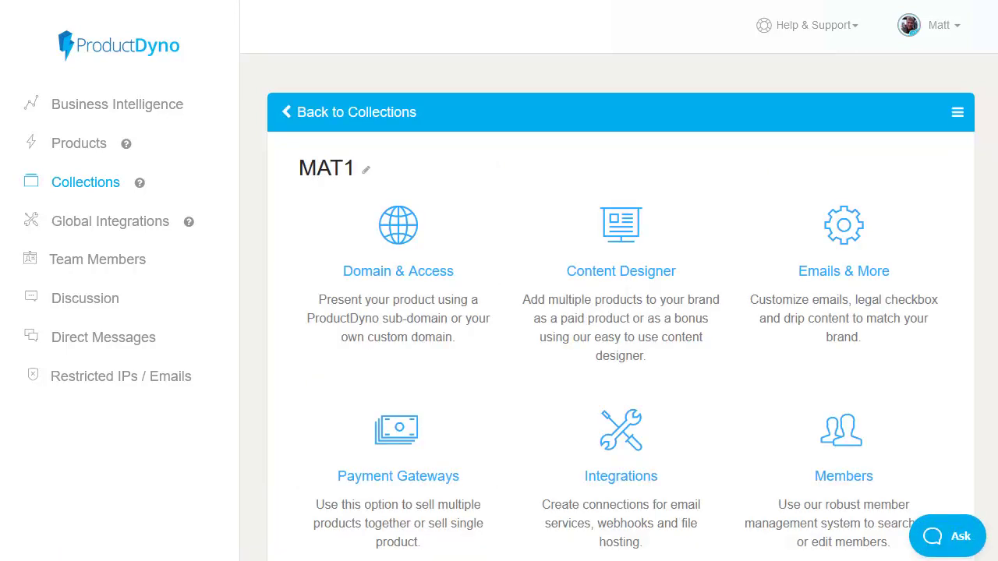
{"action": "left_click", "coordinate": [653, 282]}
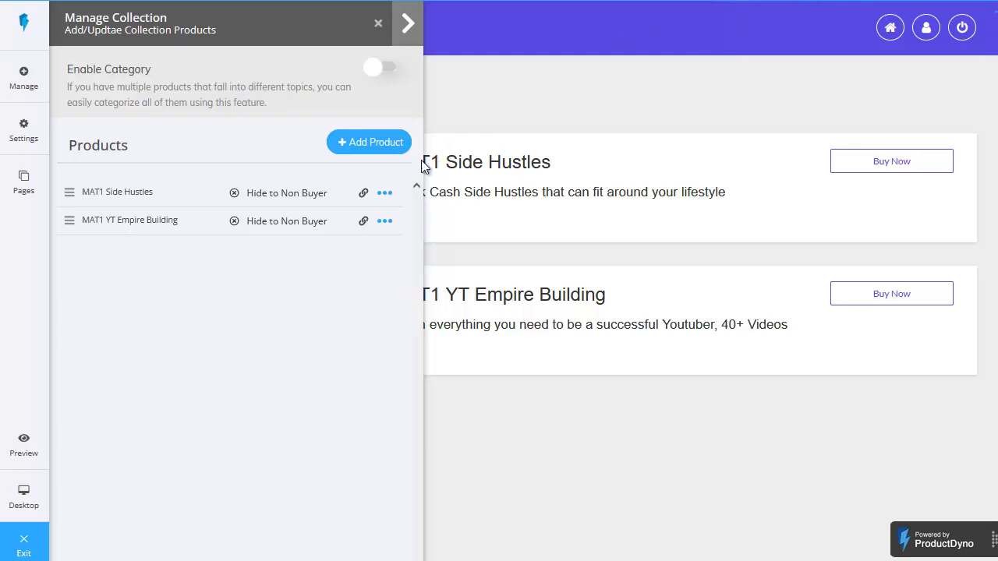
- Add MAT1 Simple Funnel Systems to the collection with its pasted sales page URL, visible to non-buyers
{"action": "left_click", "coordinate": [364, 141]}
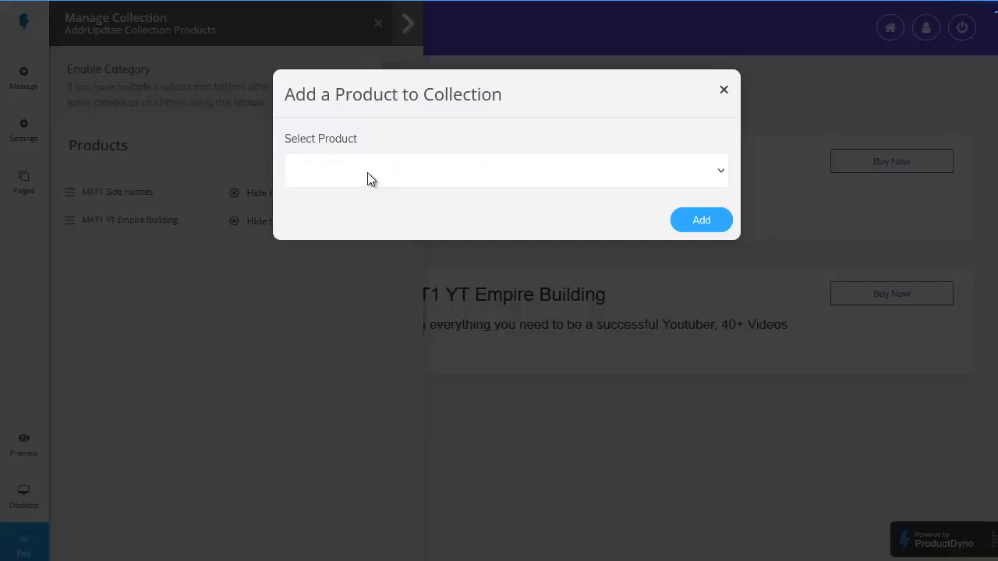
{"action": "left_click", "coordinate": [368, 172]}
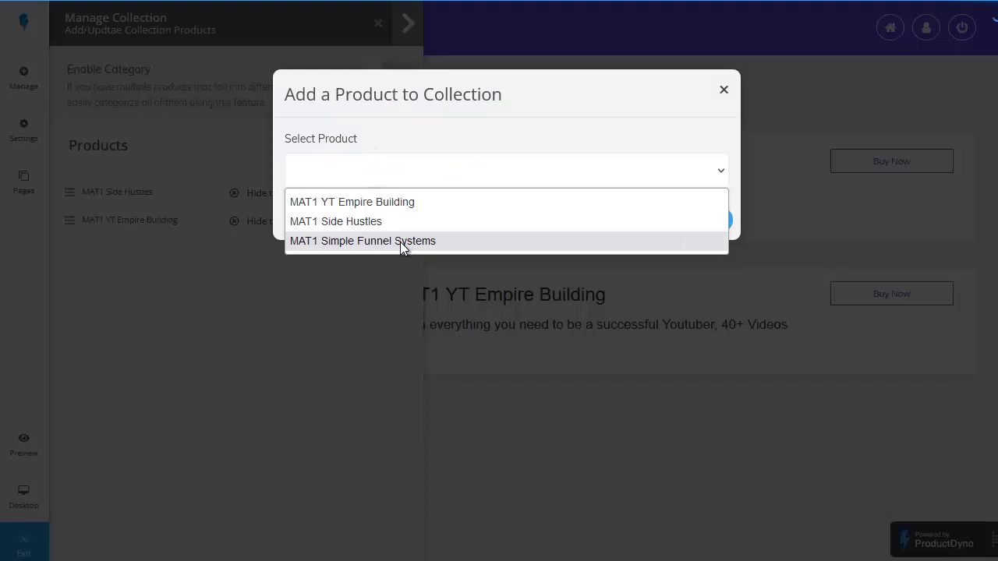
{"action": "left_click", "coordinate": [400, 242]}
{"action": "left_click", "coordinate": [471, 304]}
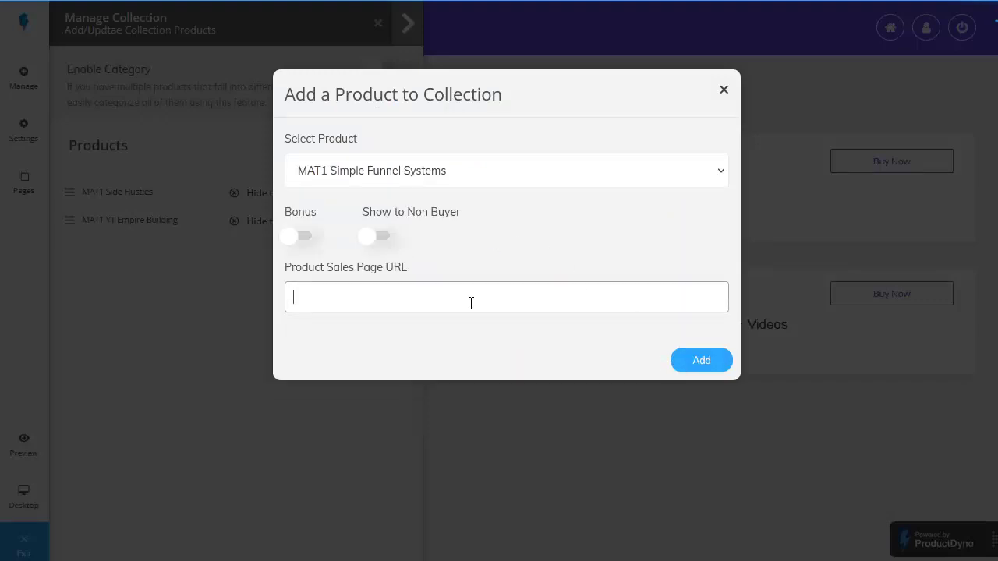
{"action": "type", "text": "https://simplefunnelsystems.com/"}
{"action": "left_click", "coordinate": [607, 267]}
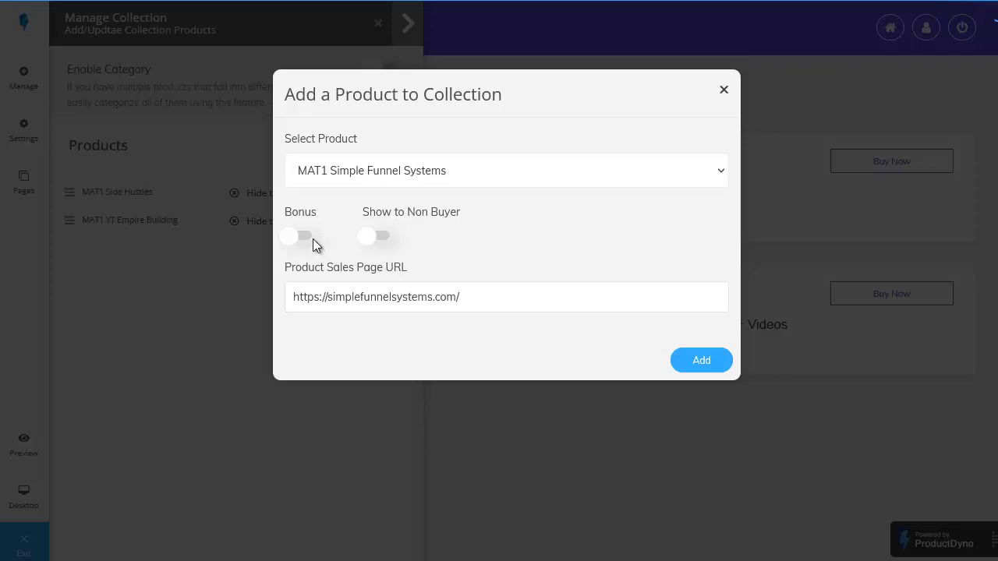
{"action": "left_click", "coordinate": [380, 238]}
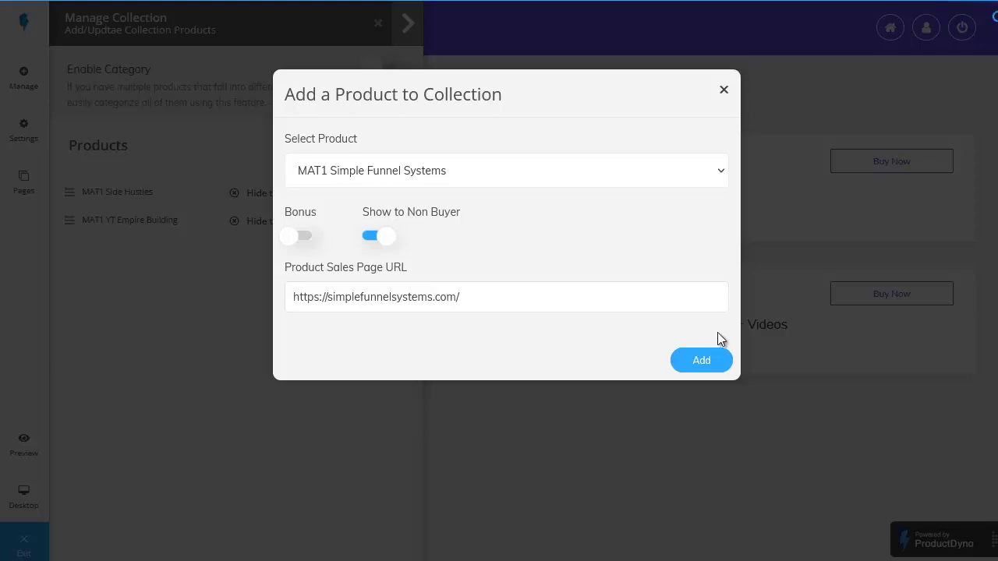
{"action": "left_click", "coordinate": [703, 363]}
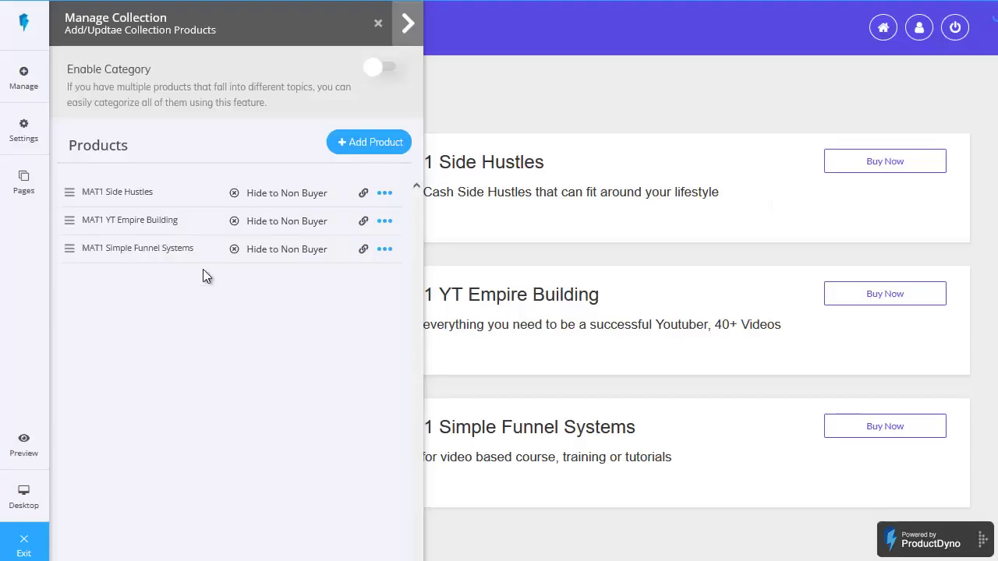
- Close the Manage Collection panel to reveal the MAT1 collection's three product cards
{"action": "left_click", "coordinate": [379, 25]}
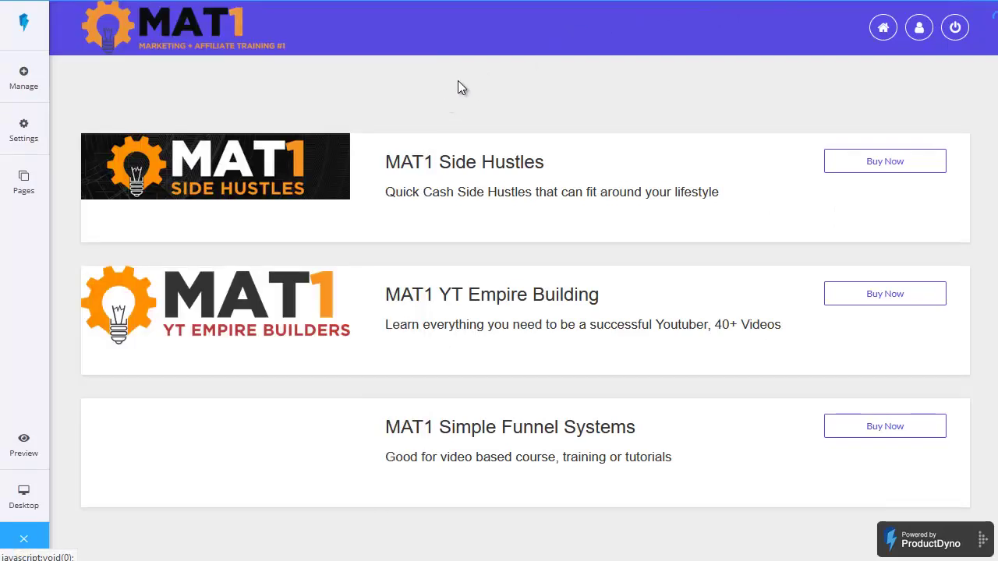